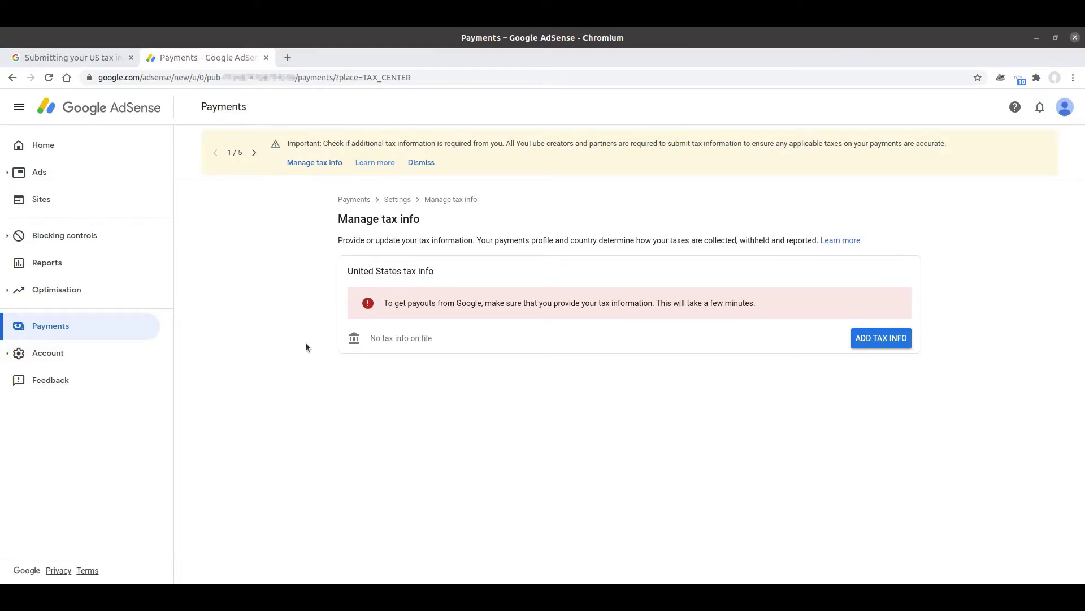
left_click(70, 54)
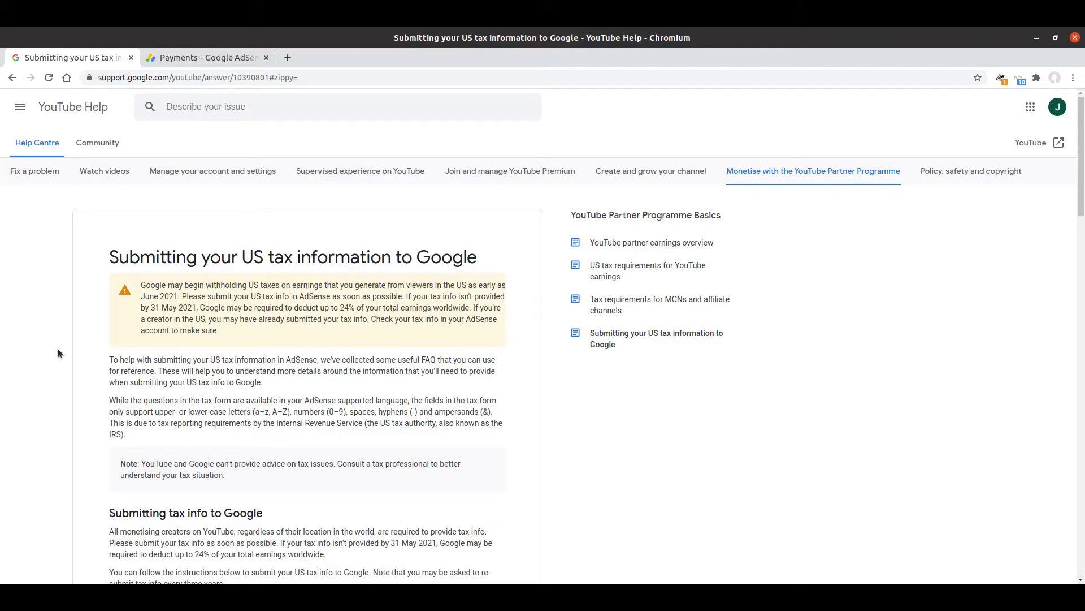
scroll(61, 349, "down", 8)
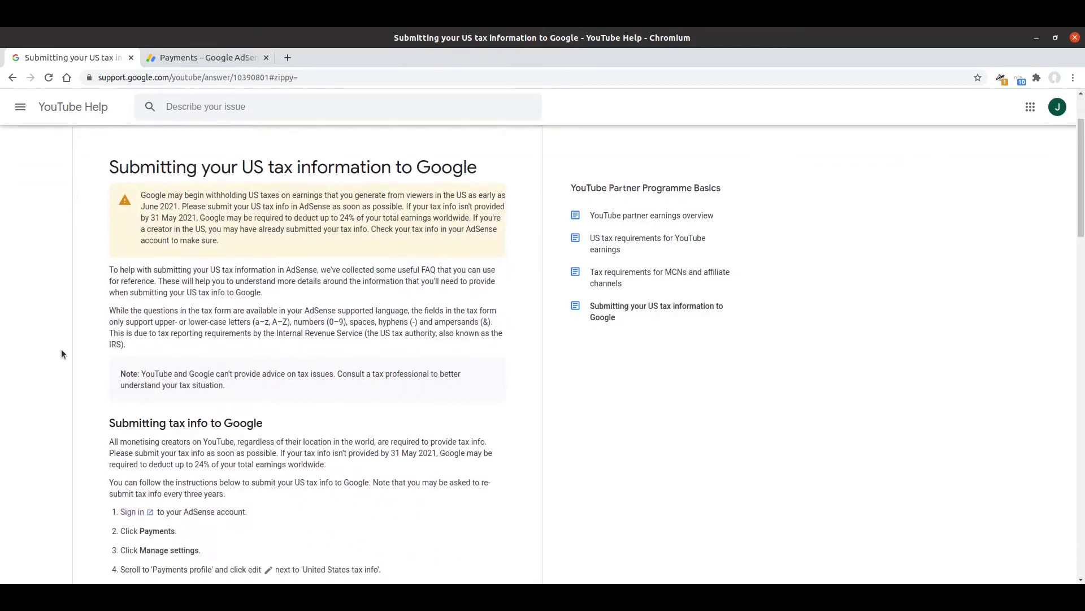
scroll(61, 348, "down", 5)
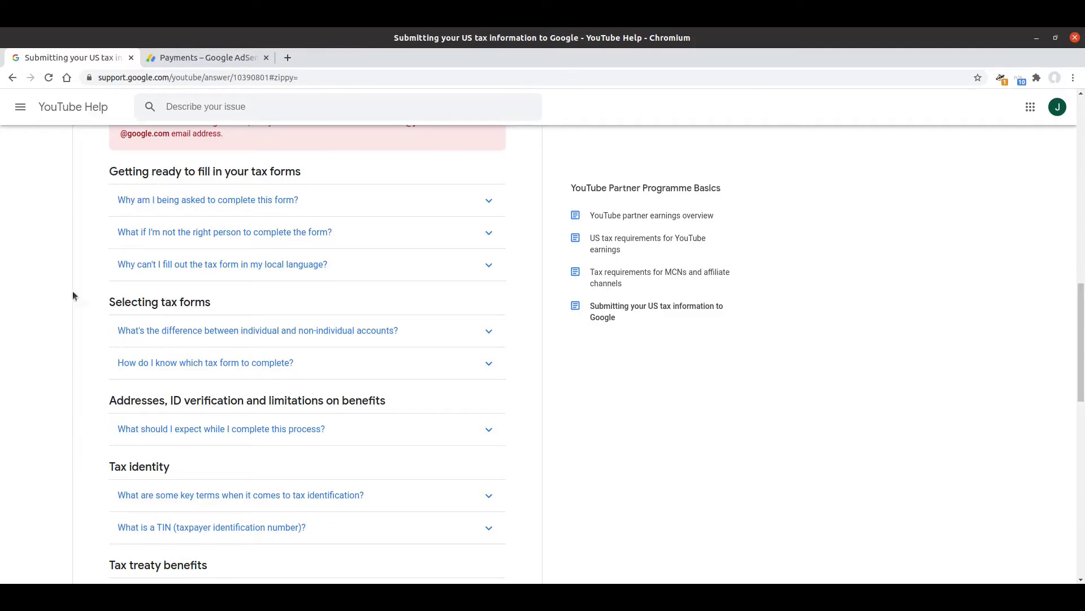
left_click(183, 60)
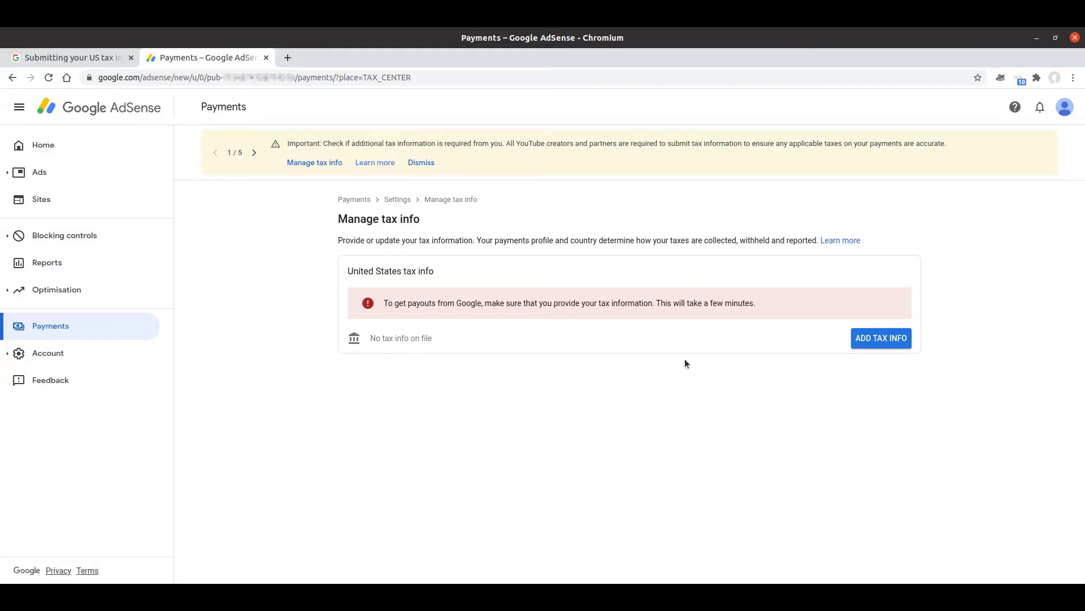
Start adding United States tax info and verify the account with the saved password
left_click(883, 343)
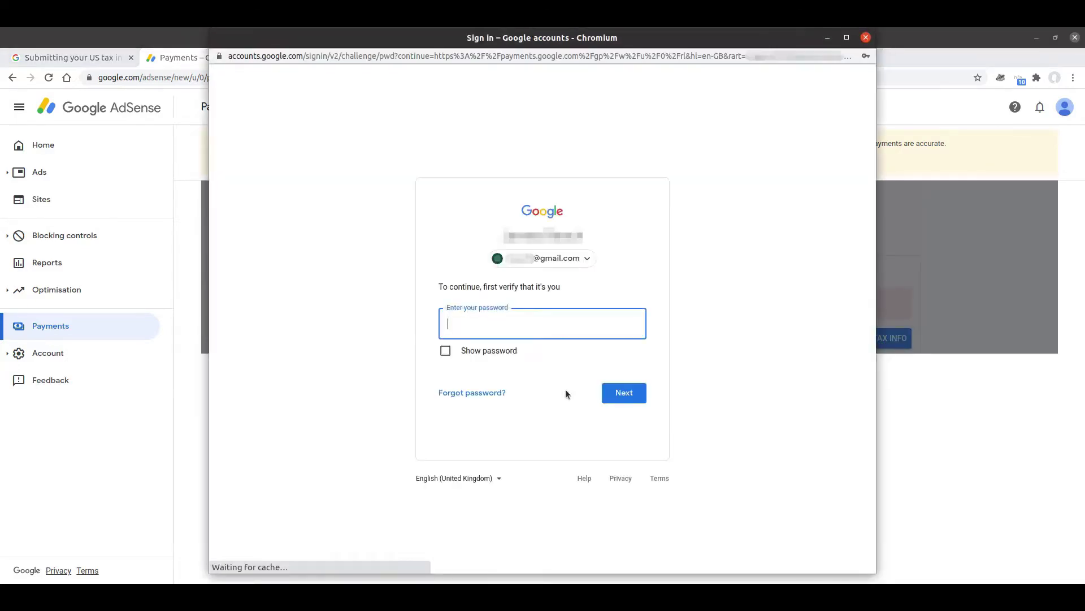
left_click(510, 319)
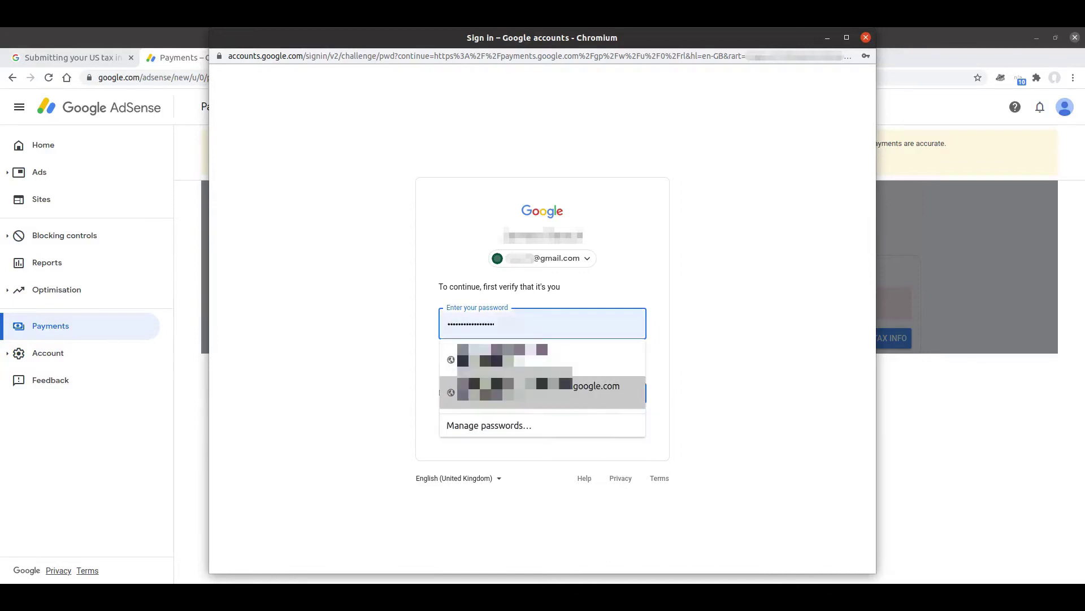
left_click(508, 391)
left_click(622, 392)
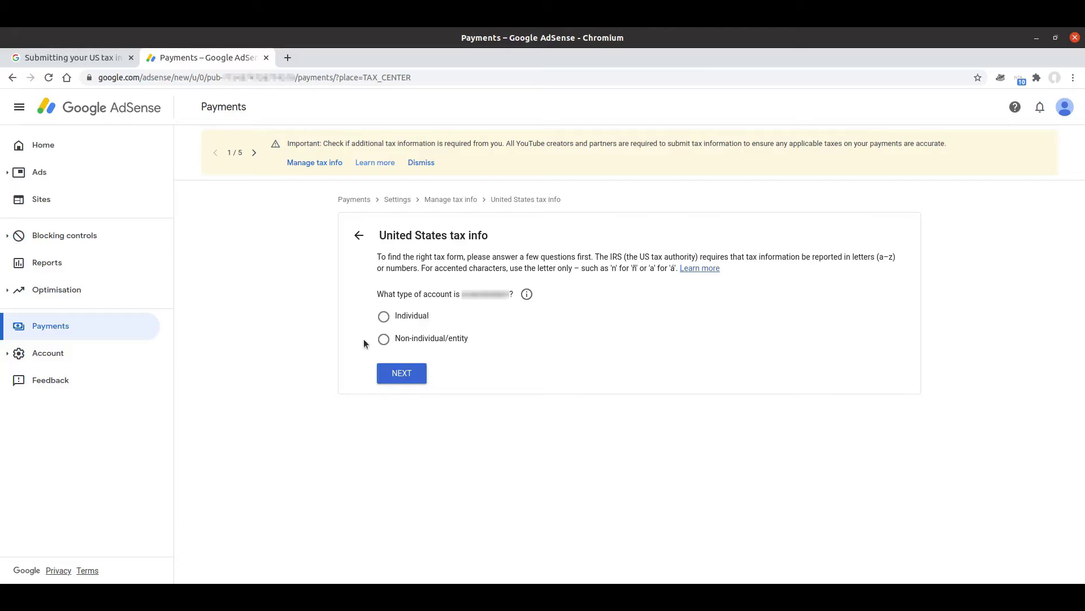
Choose Individual as the account type and review the account-type explanation
left_click(386, 319)
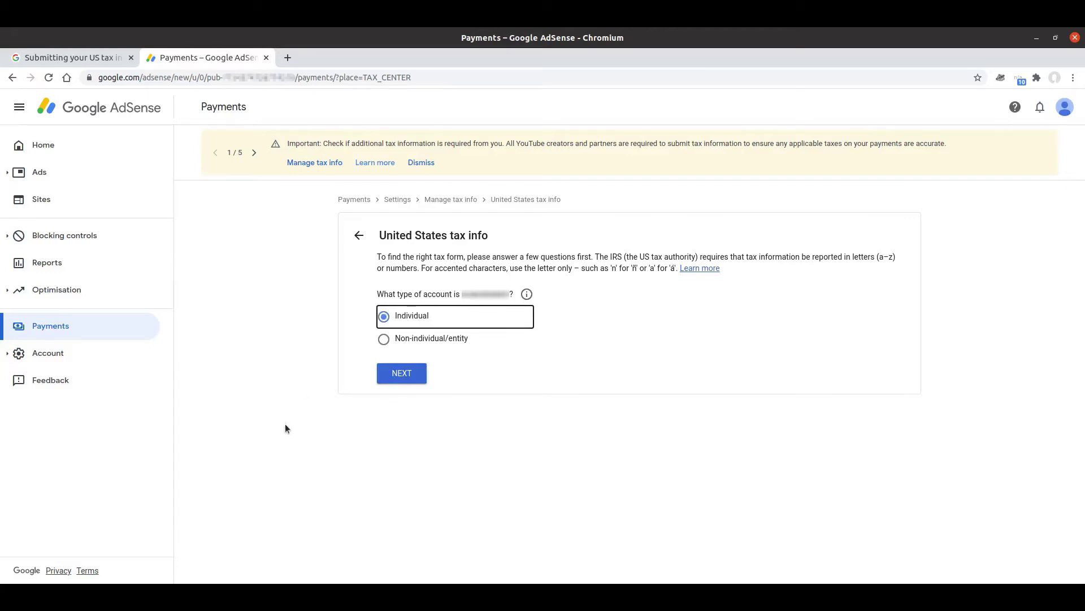
left_click(526, 295)
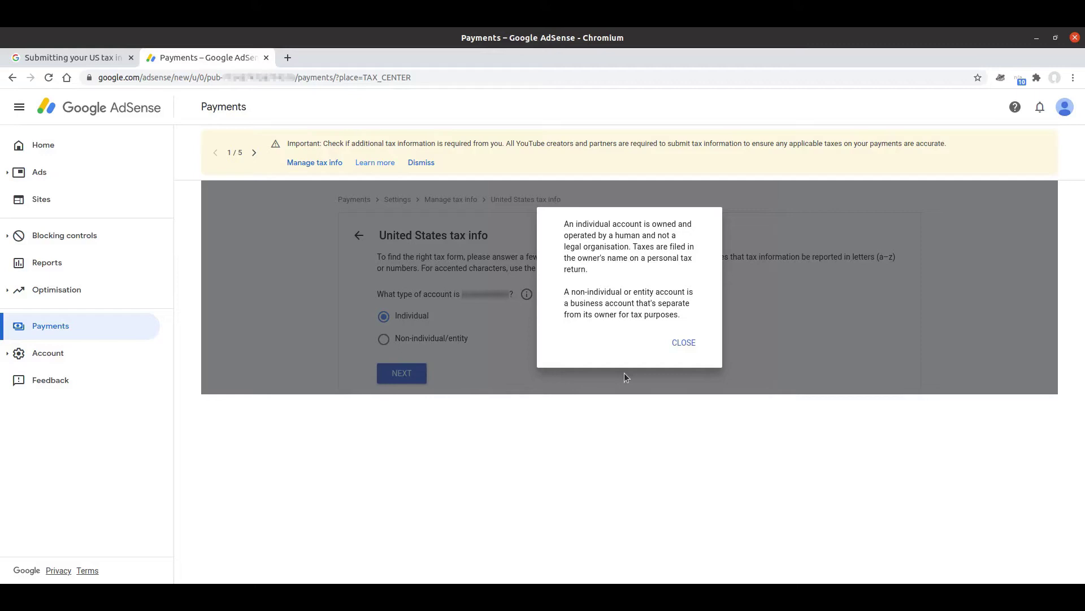
left_click(681, 346)
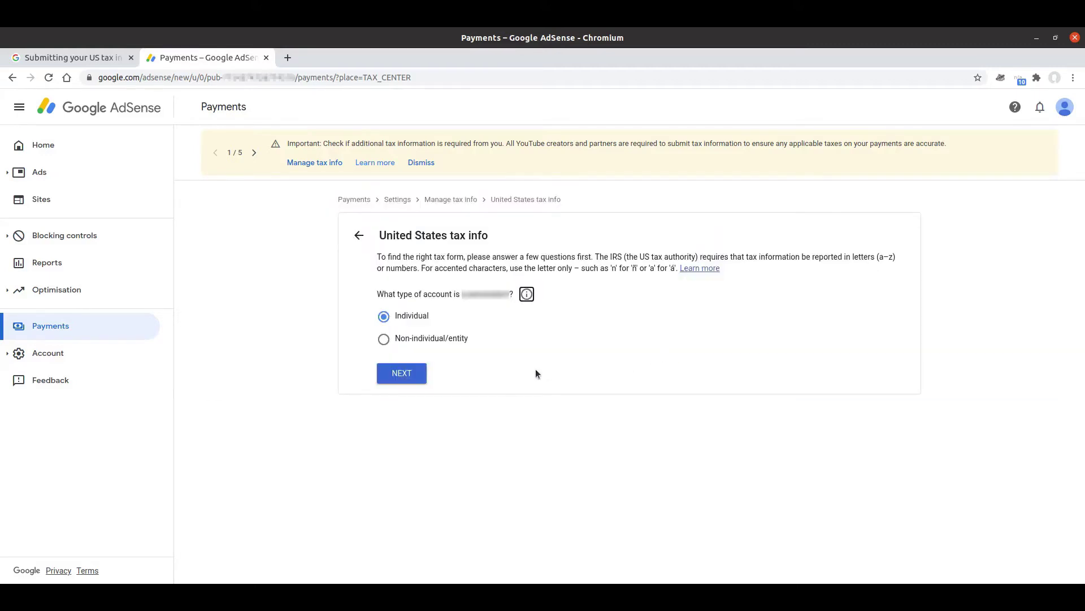
Read the help article's individual versus non-individual answer, then continue the AdSense form
left_click(73, 59)
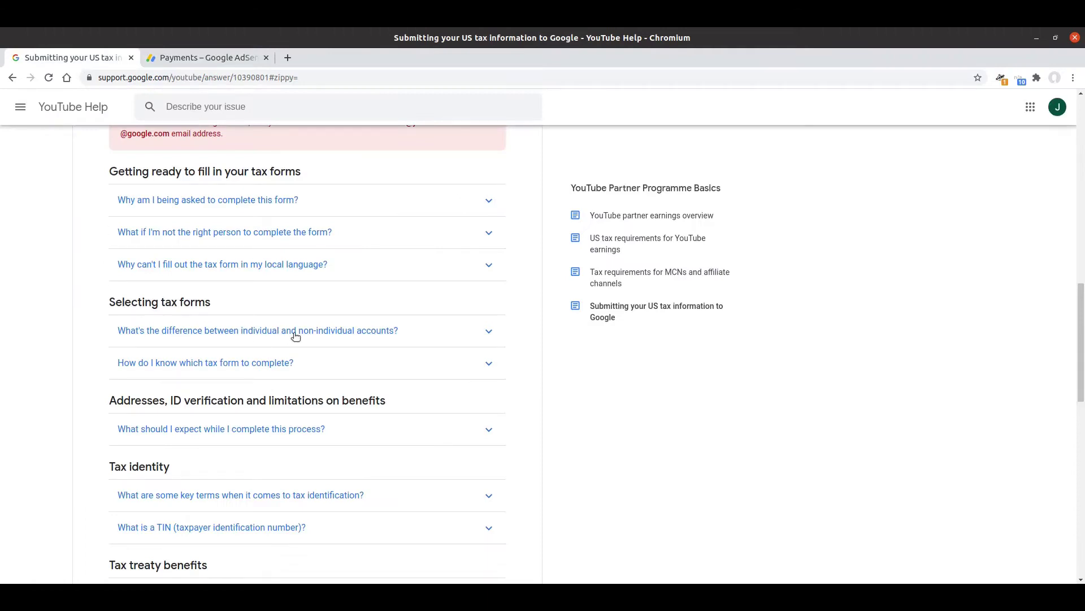
left_click(295, 336)
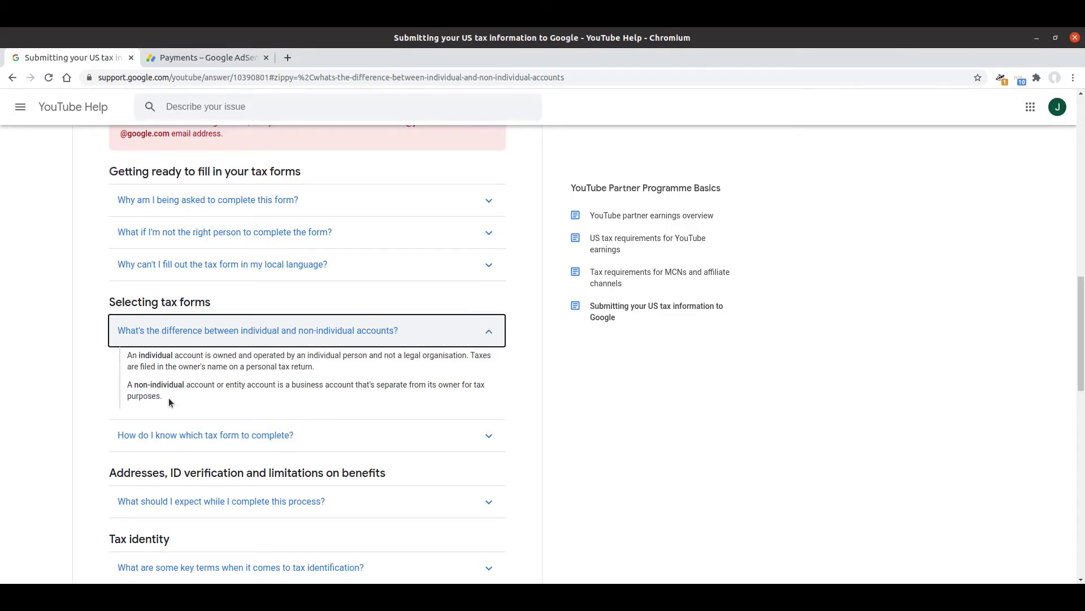
left_click(164, 332)
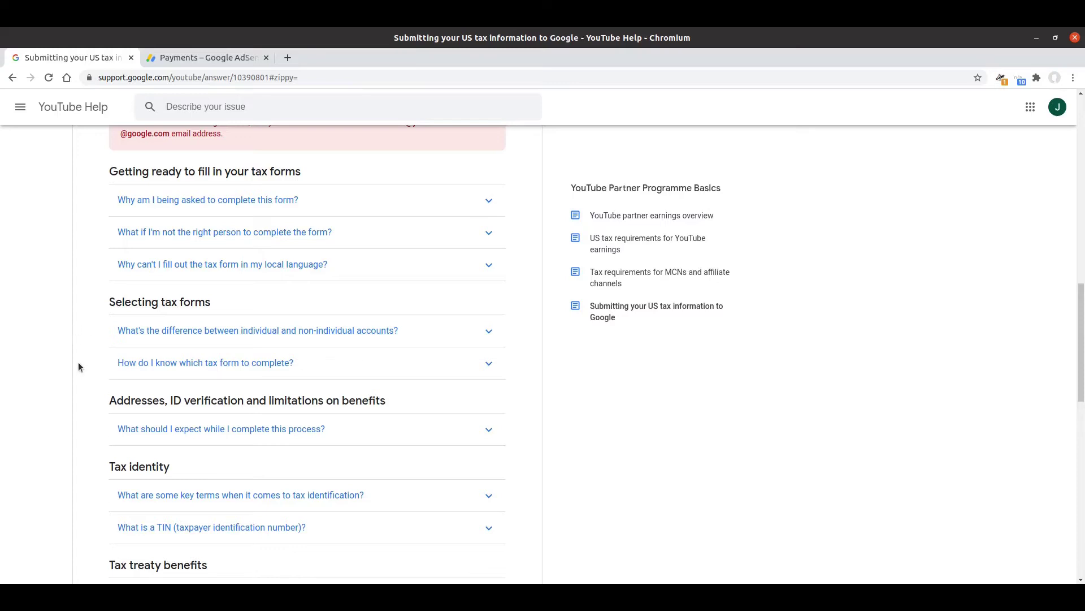
left_click(168, 62)
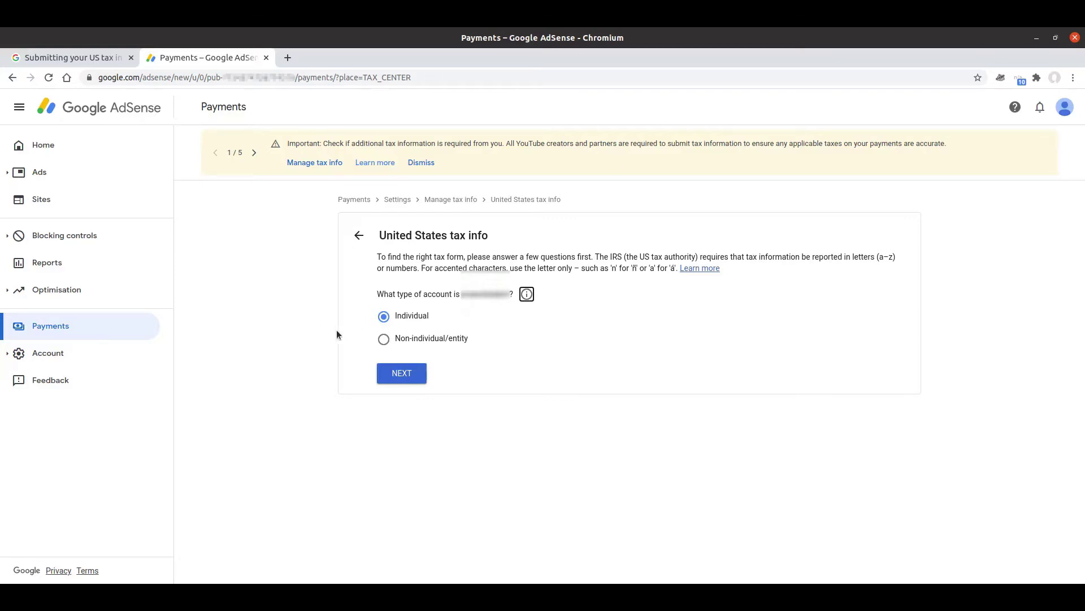
left_click(403, 373)
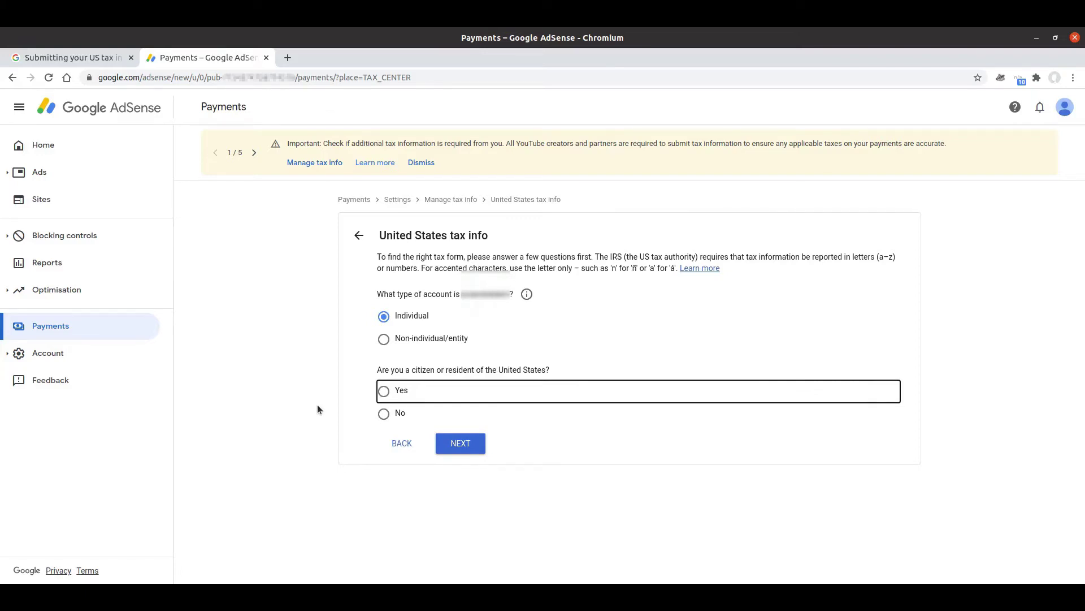
Answer No to US citizenship or residency and select the W-8BEN form type
left_click(383, 413)
left_click(468, 446)
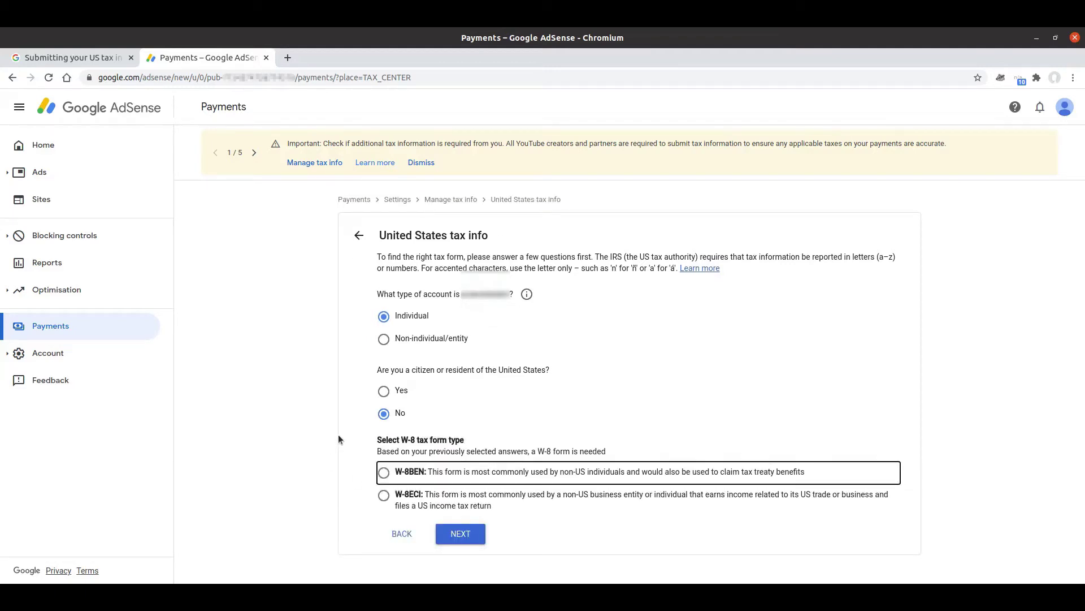
left_click(458, 475)
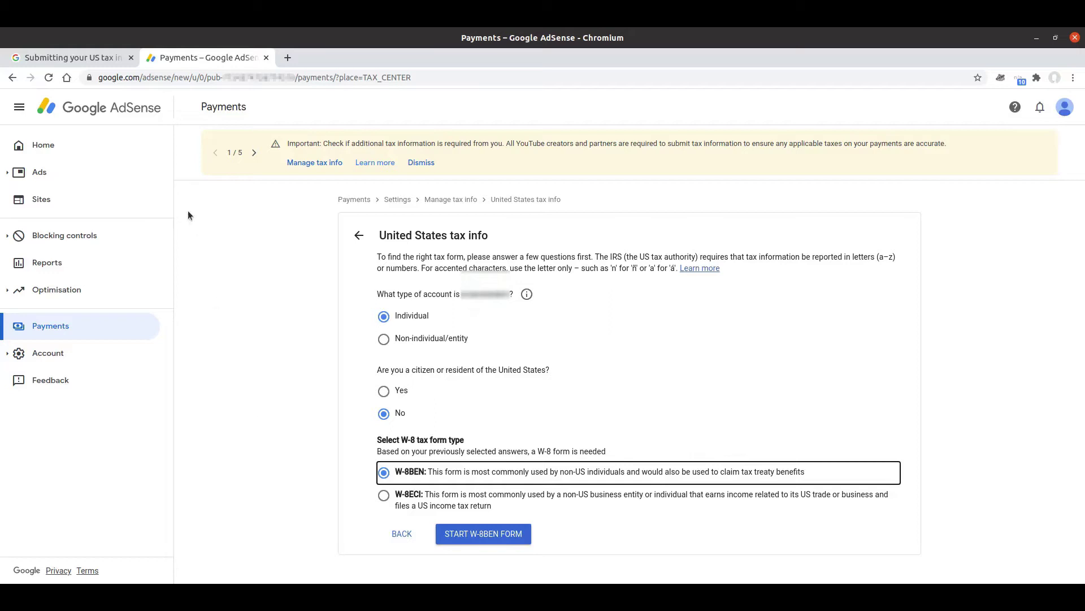
Read the help FAQ on which tax form to complete, then return to AdSense
left_click(63, 57)
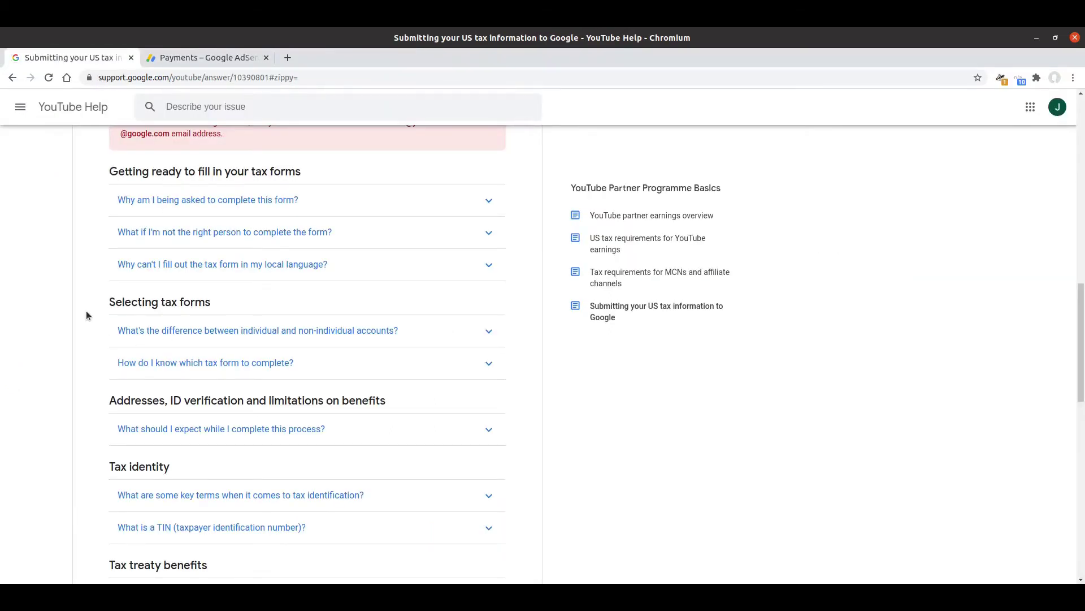
left_click(175, 368)
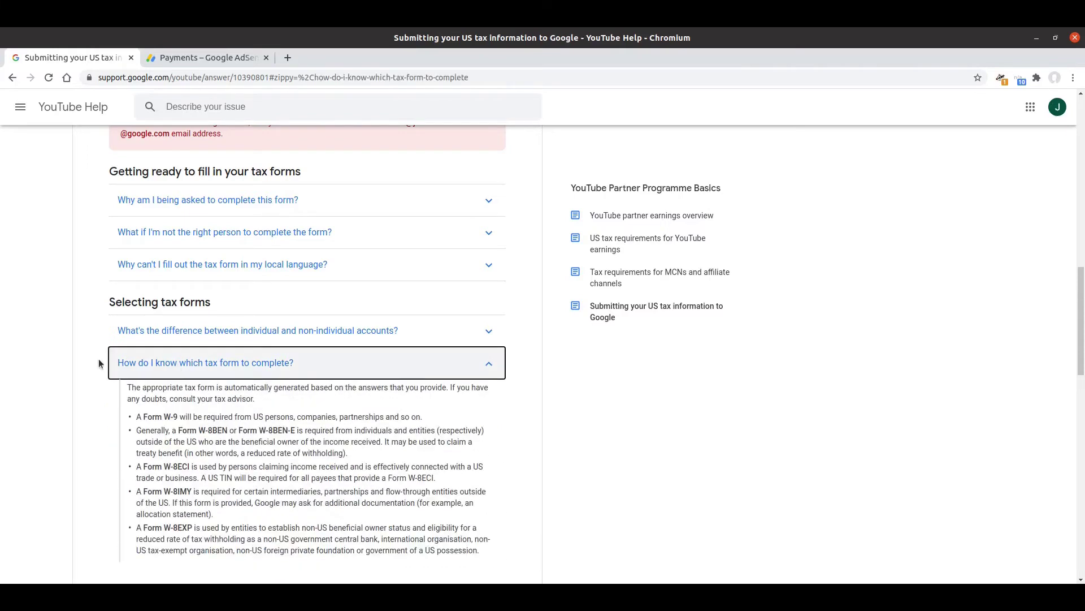
scroll(91, 358, "down", 2)
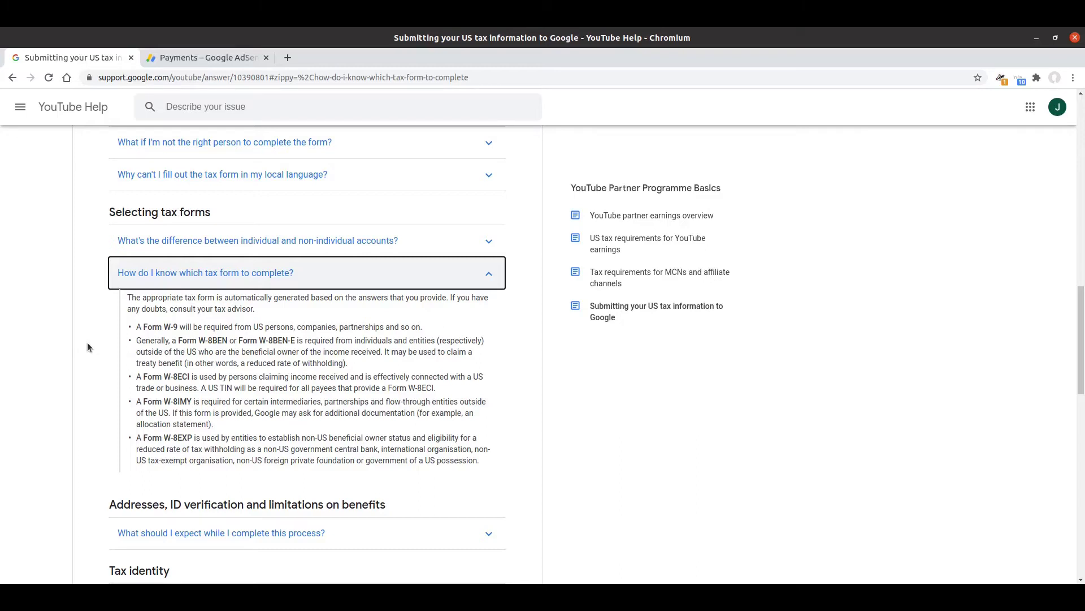
left_click(215, 57)
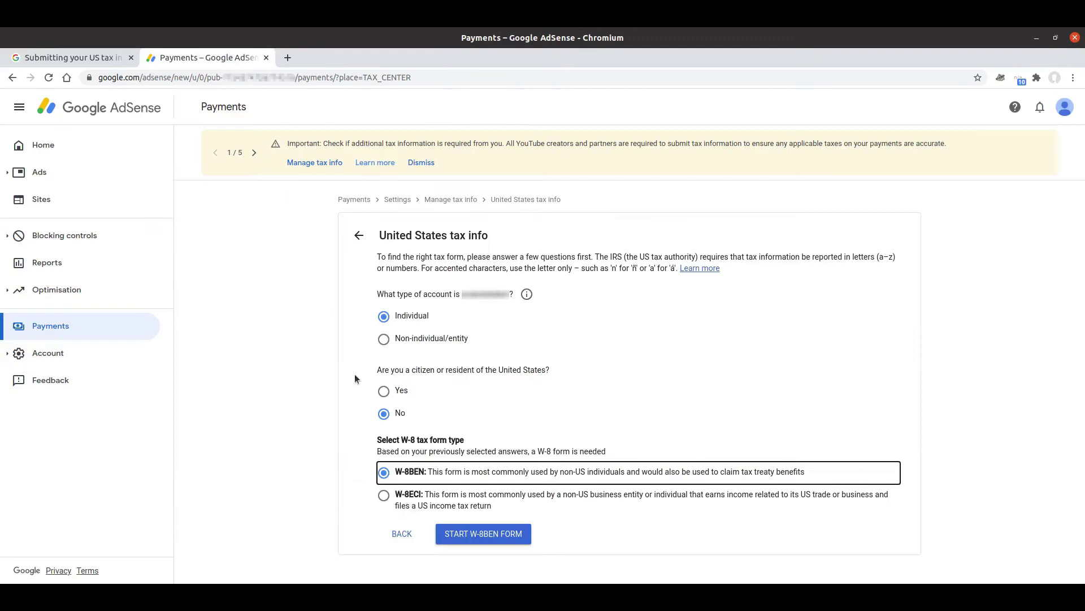
Start the W-8BEN form and clear the prefilled Name of individual field
left_click(478, 534)
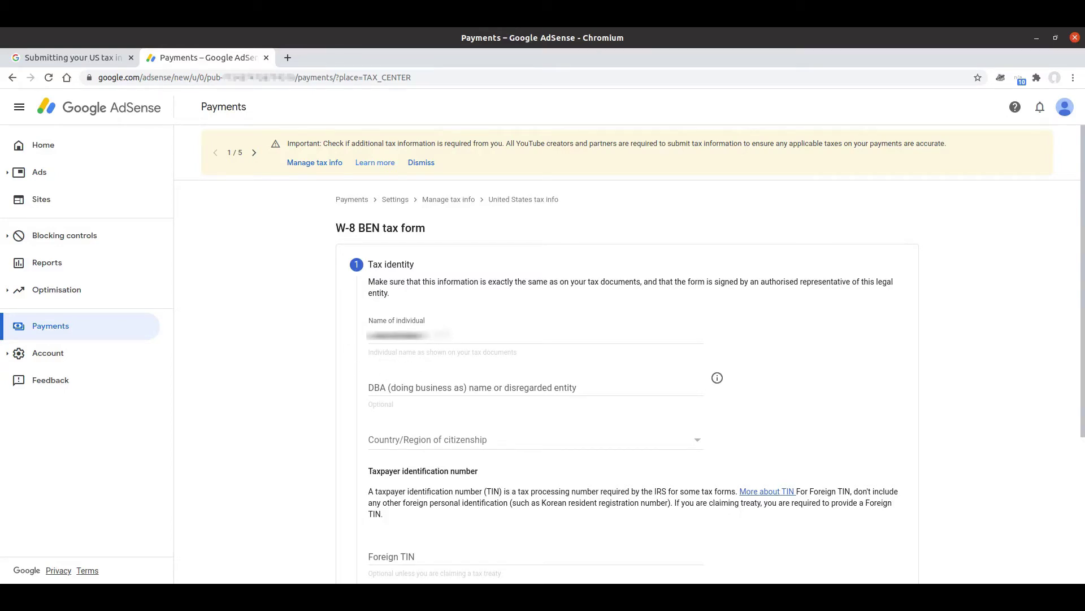
left_click_drag(429, 335, 287, 341)
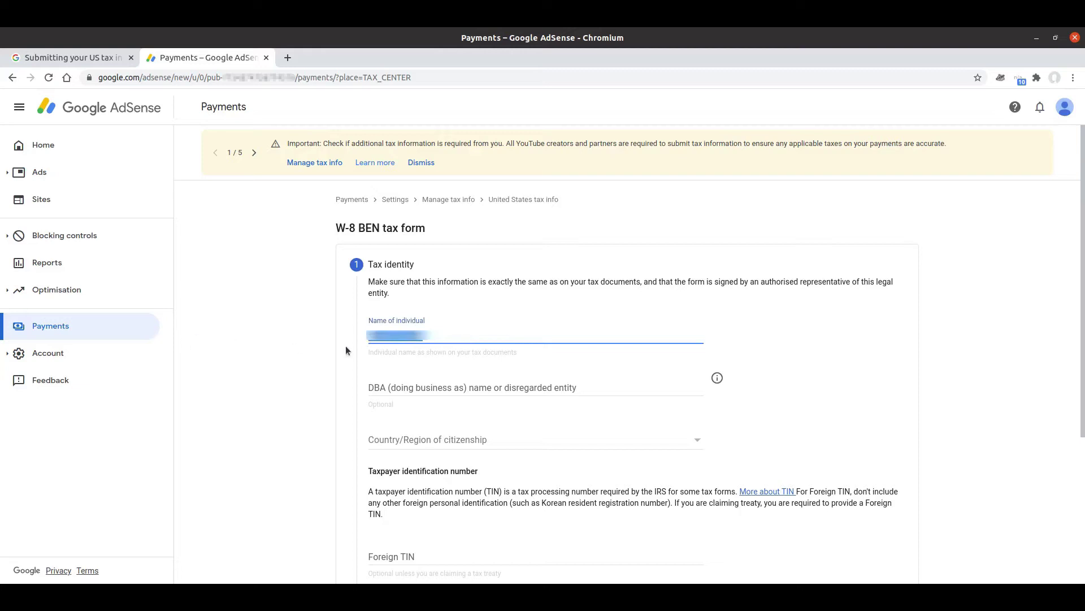
key("BackSpace")
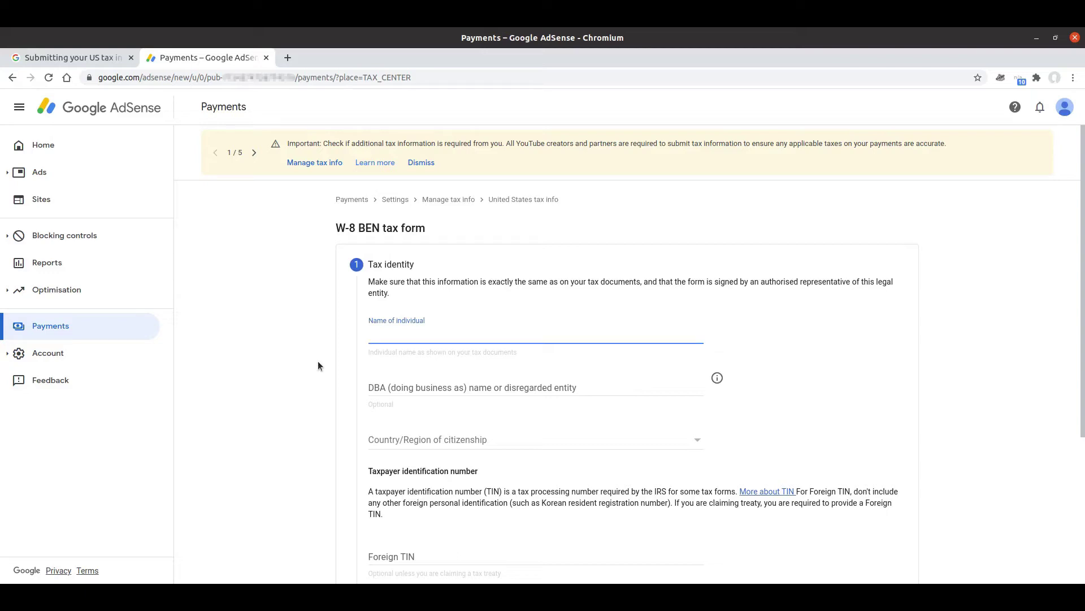
Enter the individual's full name with title Mr, review the DBA explanation, then go to YouTube Help
type("Mr John Andy Smith")
left_click(716, 380)
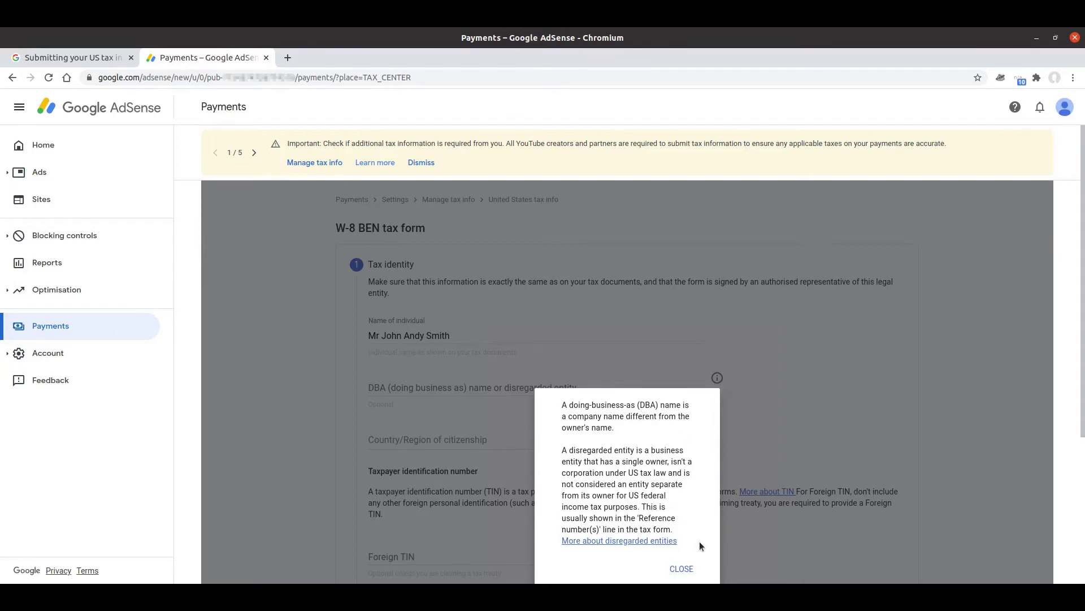
left_click(683, 569)
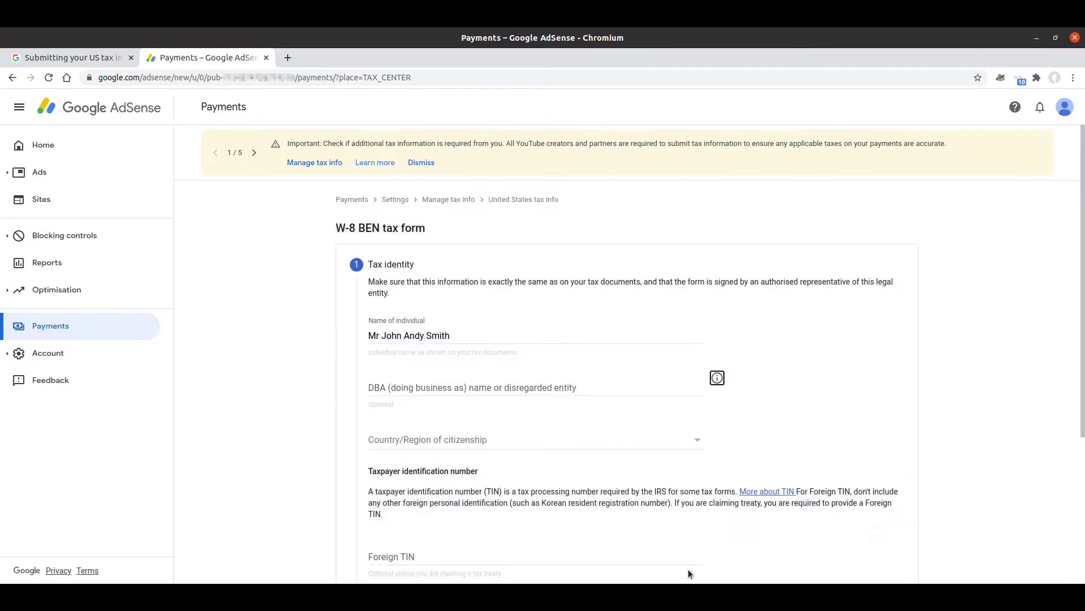
left_click(60, 57)
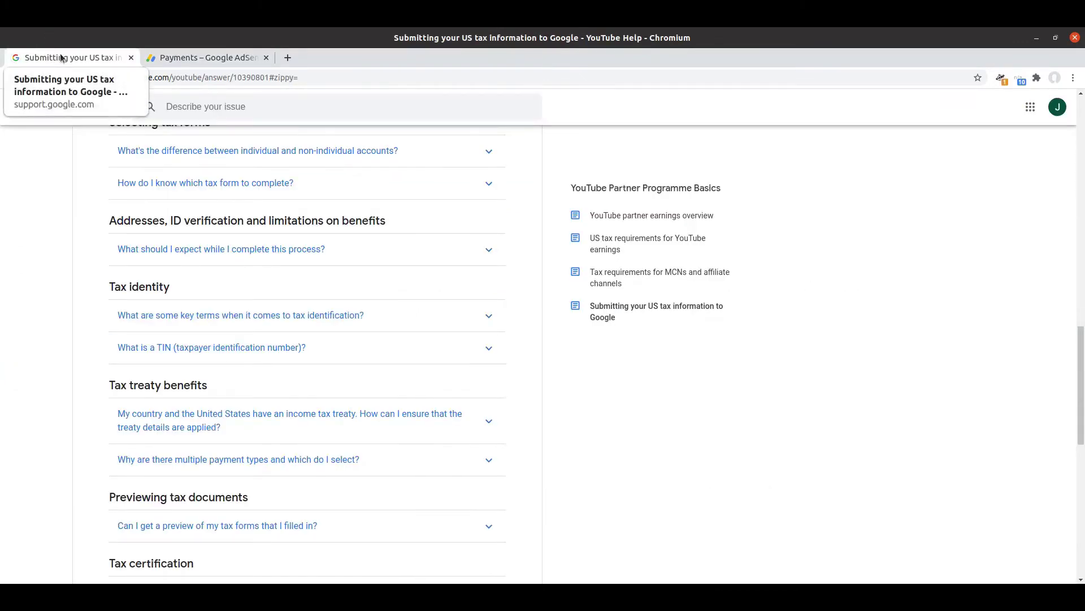
Read the YouTube Help answer on key tax identification terms, then return to the W-8 BEN form
left_click(169, 321)
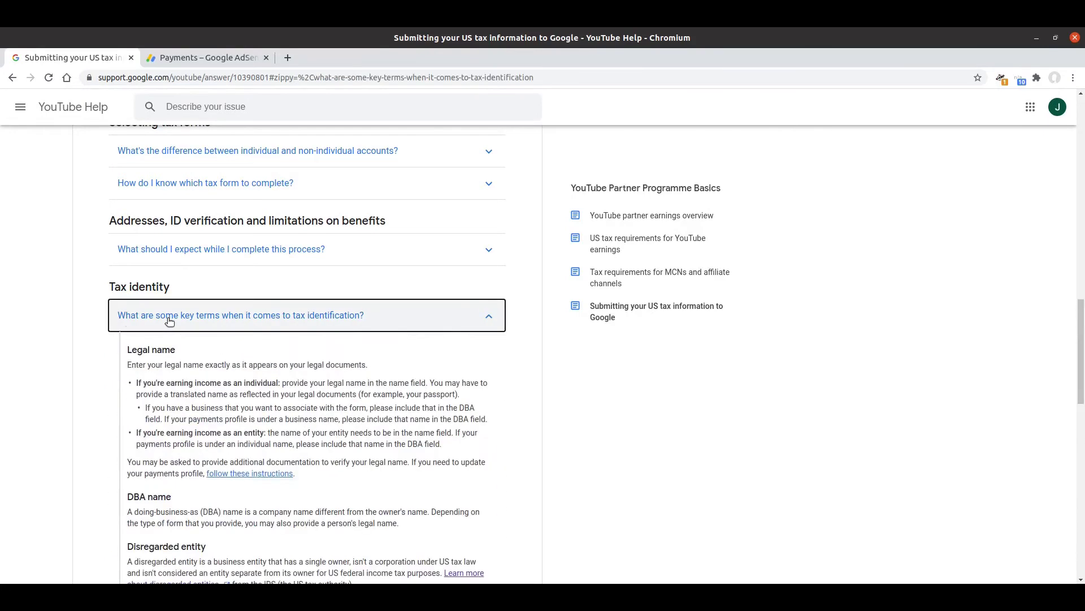
scroll(79, 310, "down", 2)
scroll(79, 306, "down", 4)
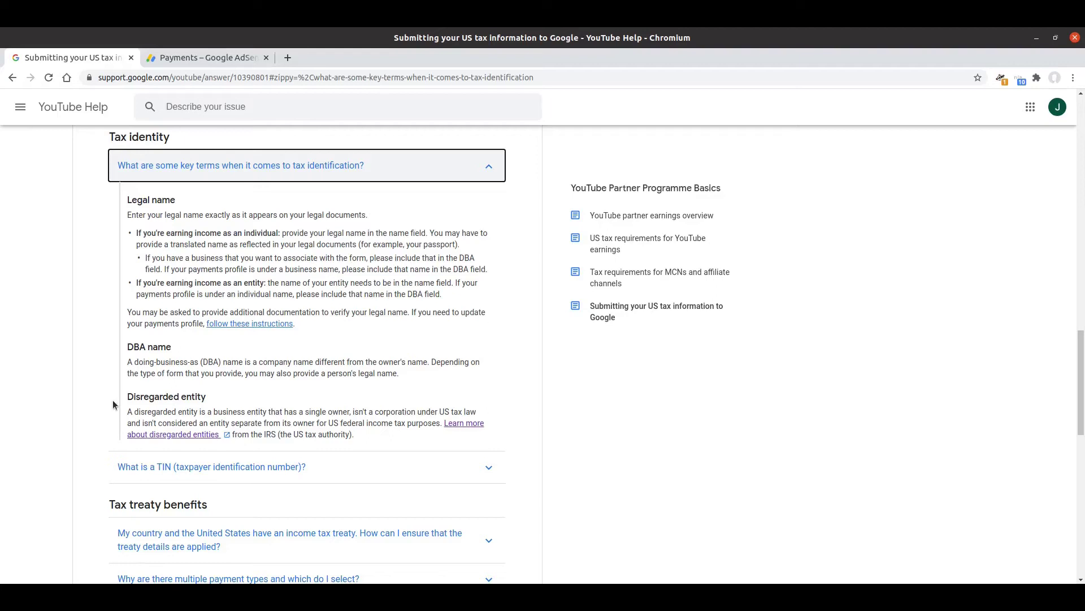
left_click(189, 53)
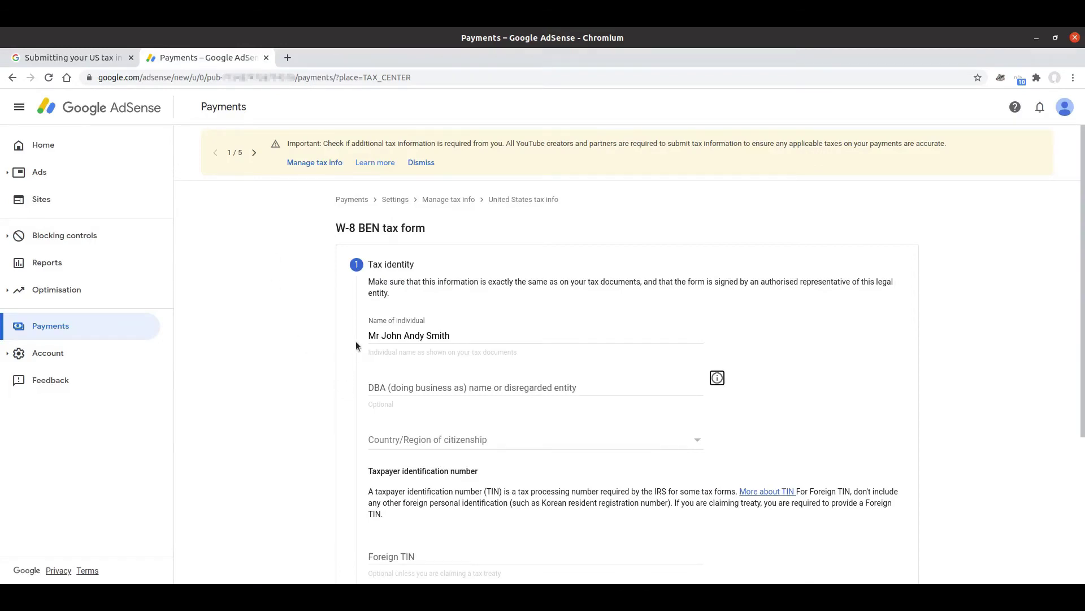
Choose United Kingdom as the Country/Region of citizenship
left_click(566, 448)
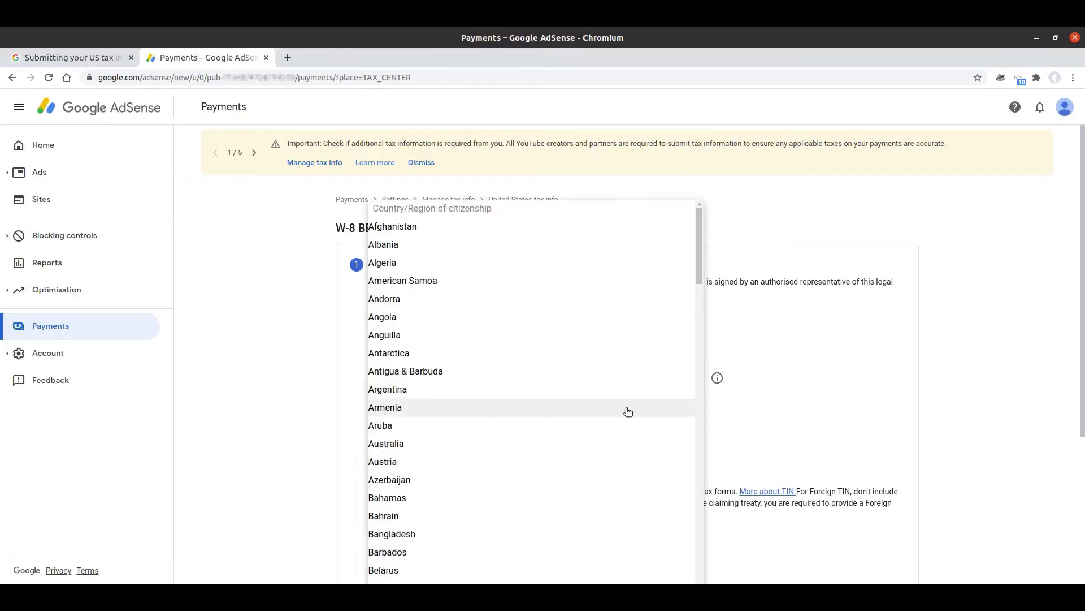
key("u")
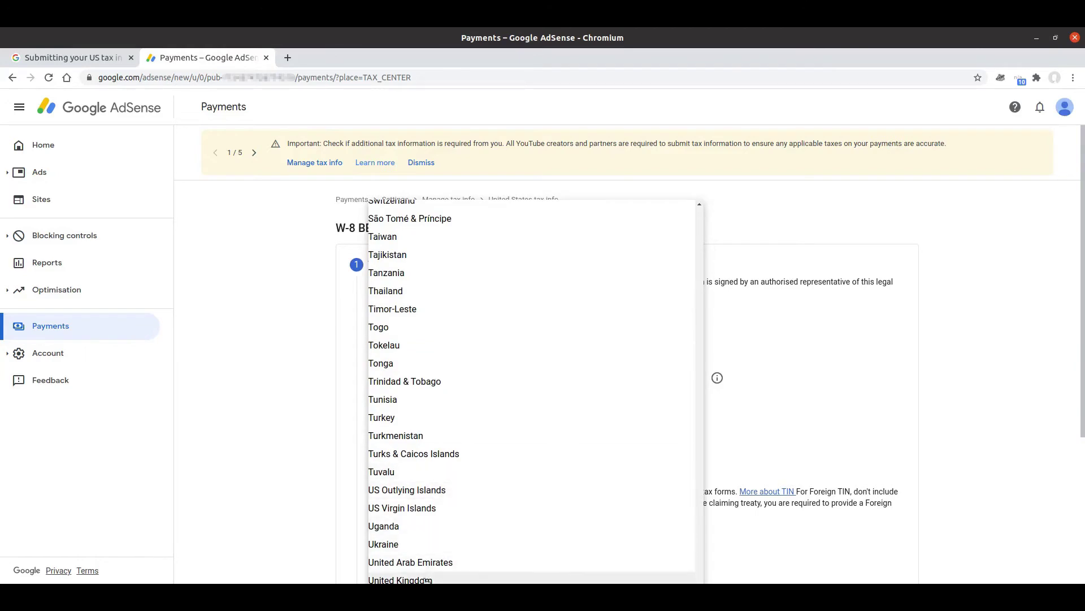
left_click(428, 580)
scroll(320, 453, "down", 5)
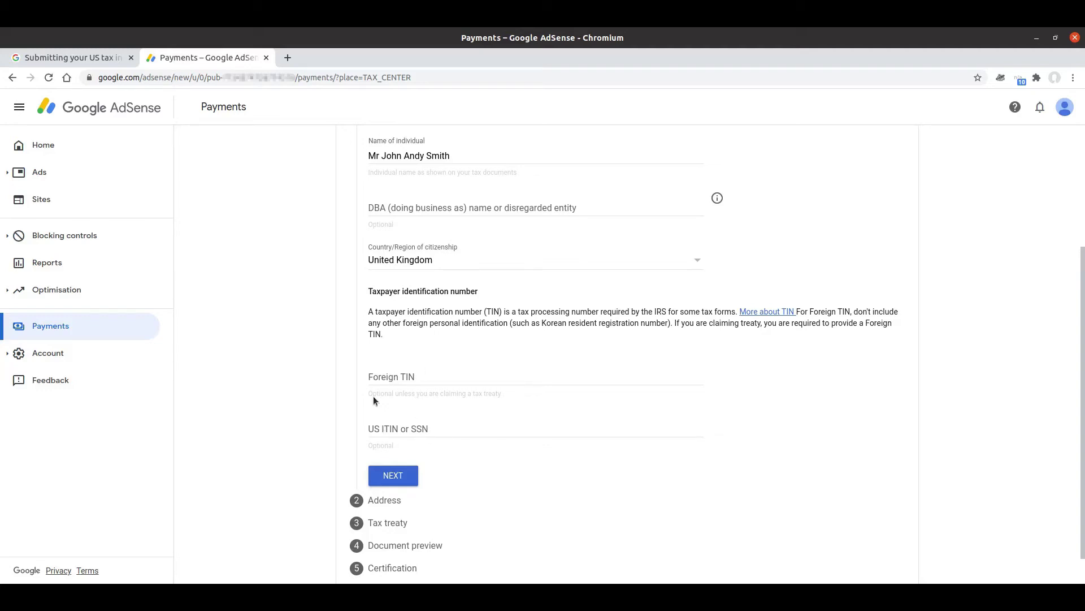
Collapse the key terms answer and expand the TIN answer to see UK examples like National Insurance Number
left_click(63, 57)
left_click(165, 172)
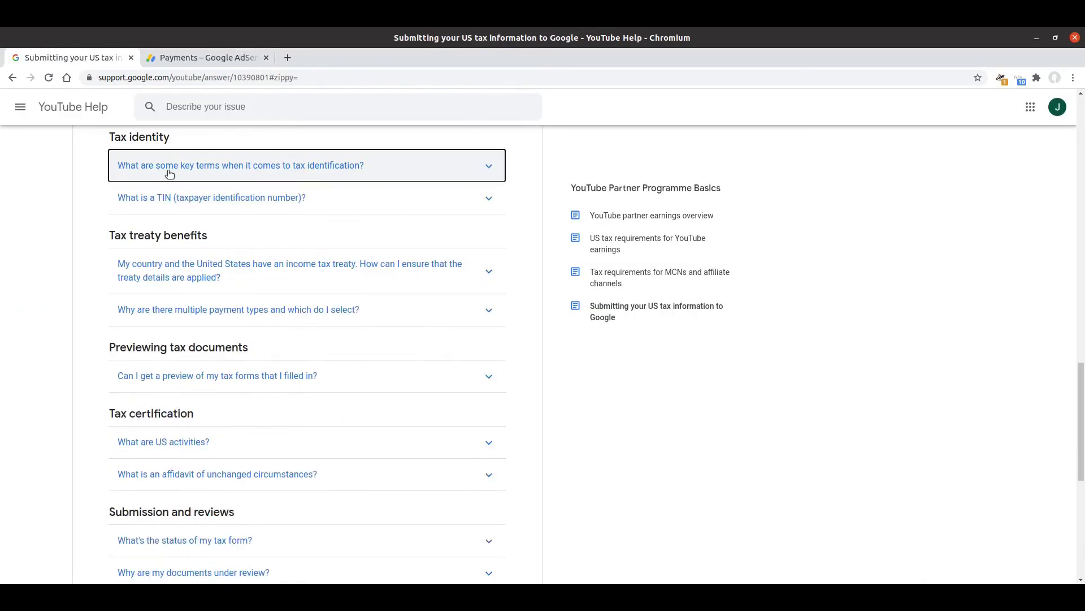
left_click(168, 202)
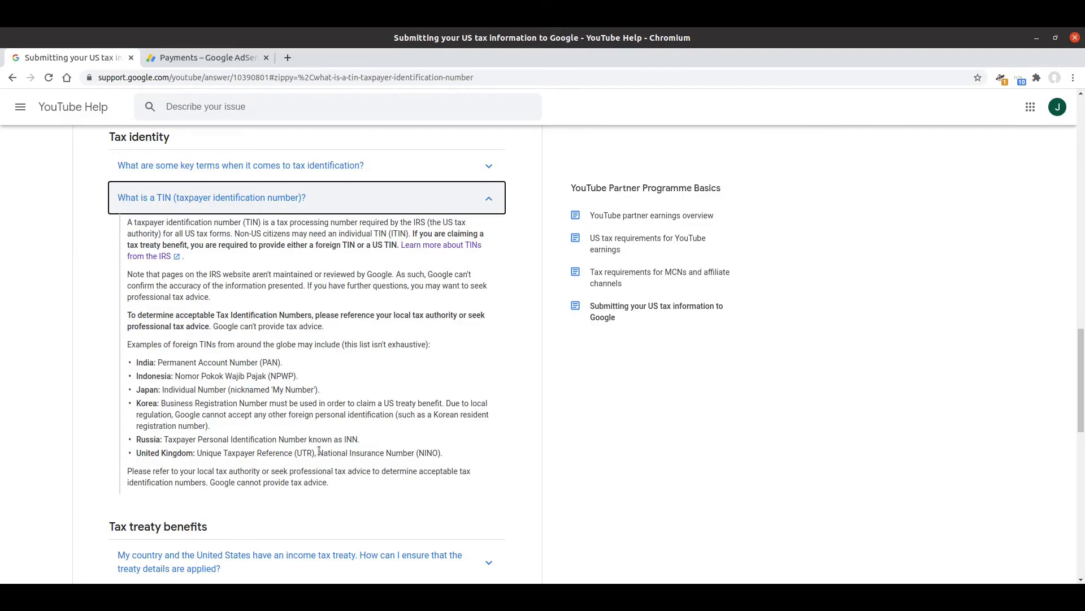
left_click_drag(320, 450, 415, 455)
left_click(416, 455)
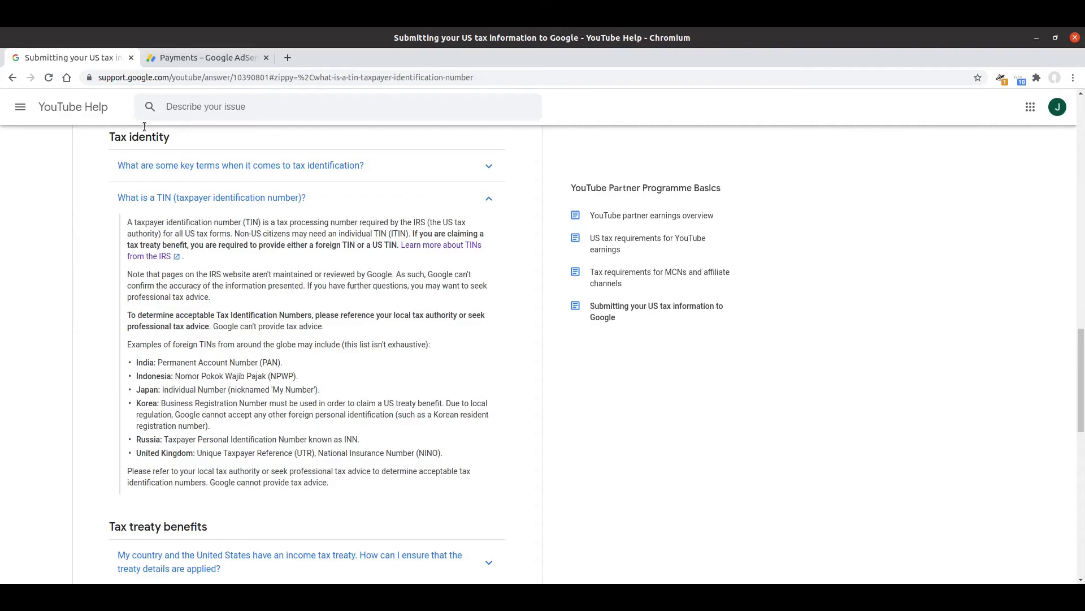
Enter the UK tax number as Foreign TIN and continue to the Address step
left_click(192, 64)
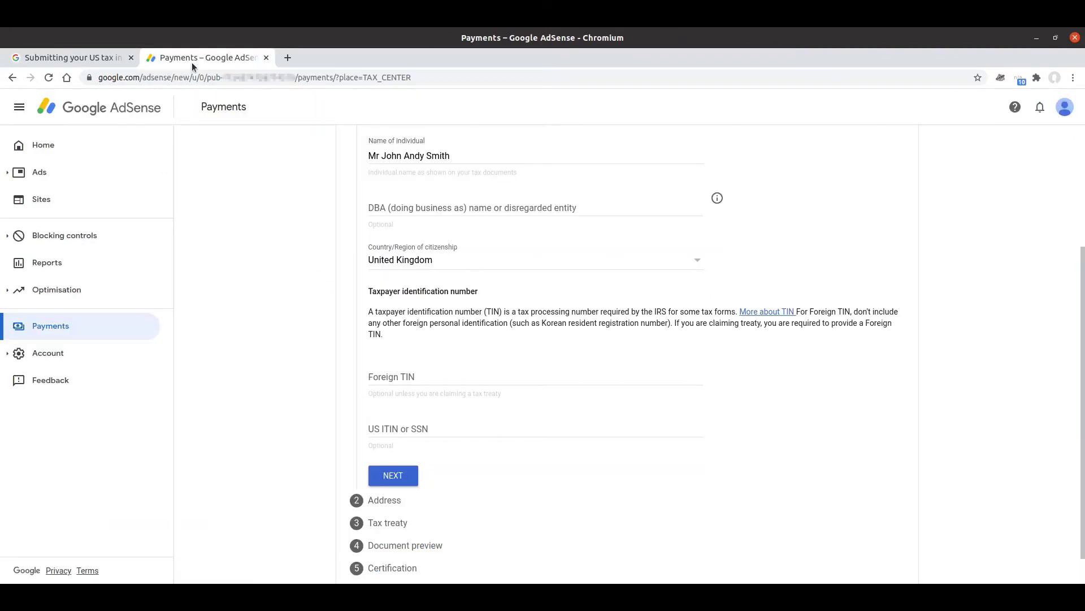
left_click(440, 389)
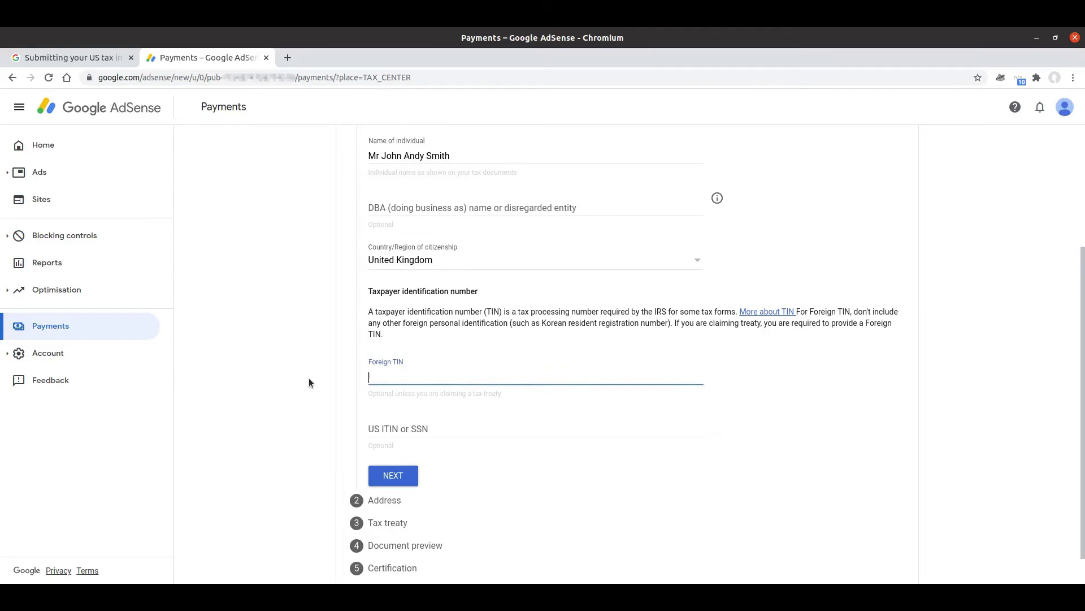
left_click(328, 398)
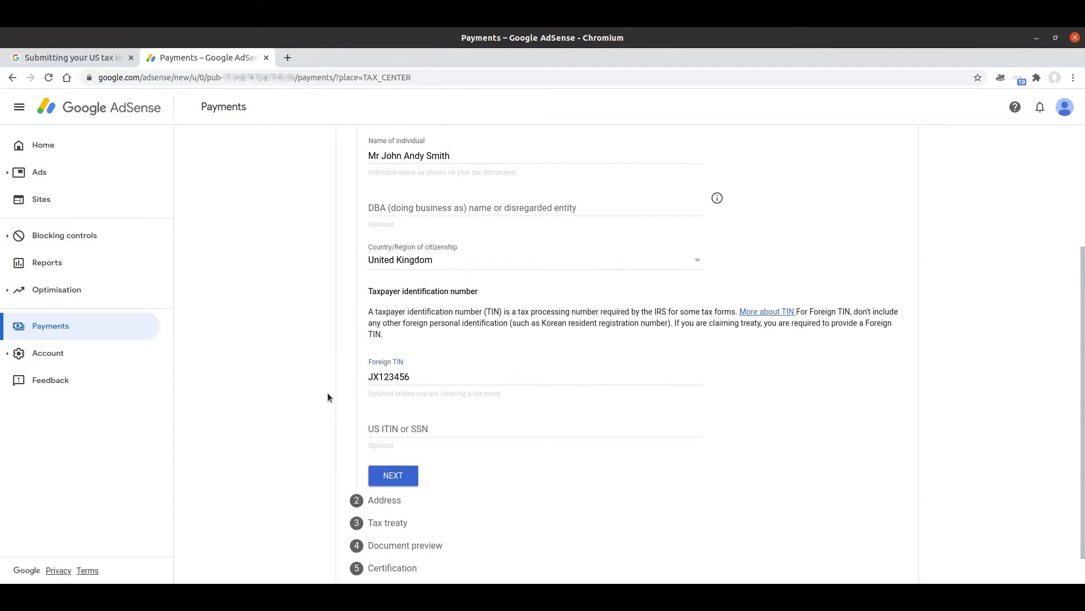
scroll(312, 402, "down", 1)
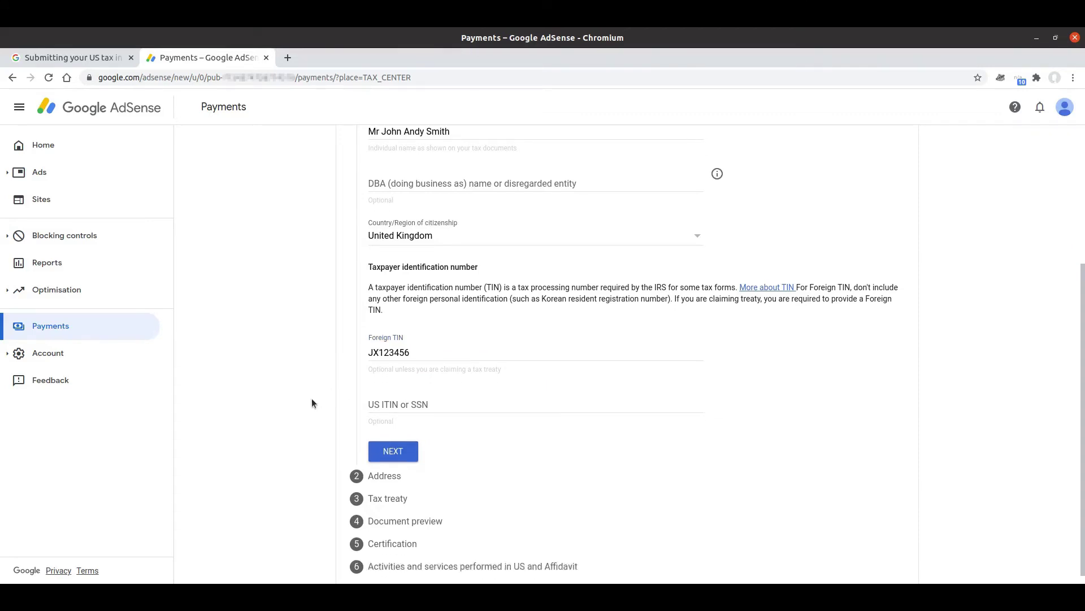
left_click(404, 450)
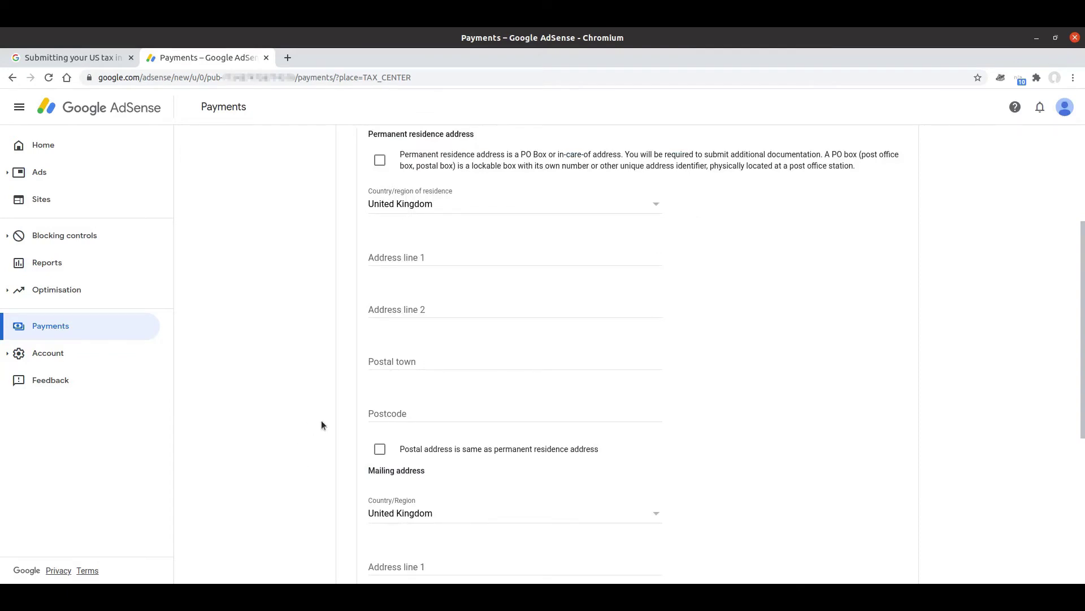
Enter the permanent residence street address, postal town and postcode
scroll(321, 419, "up", 5)
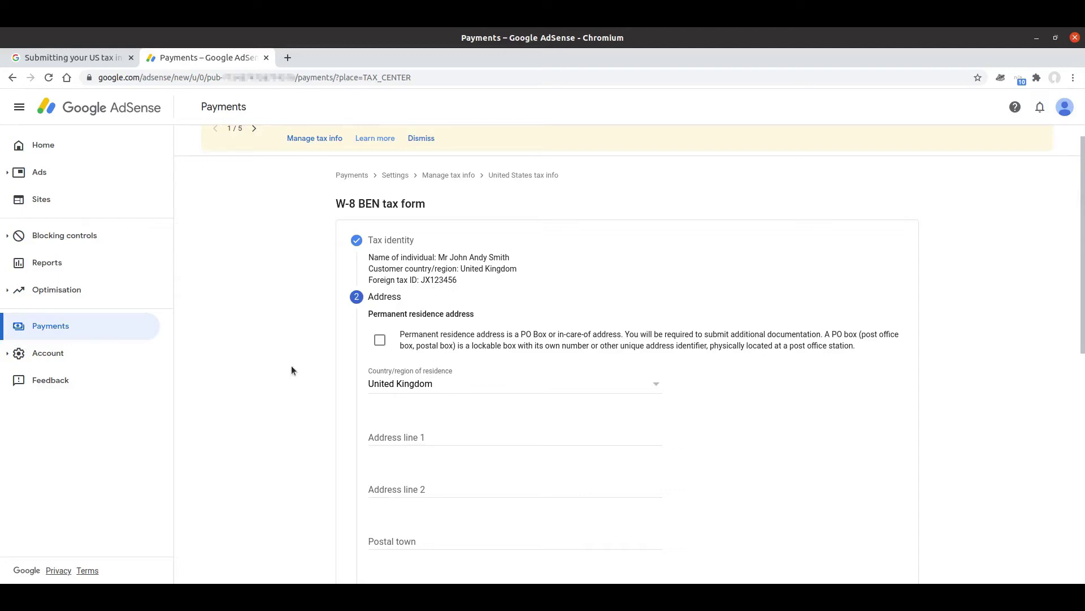
scroll(297, 371, "down", 2)
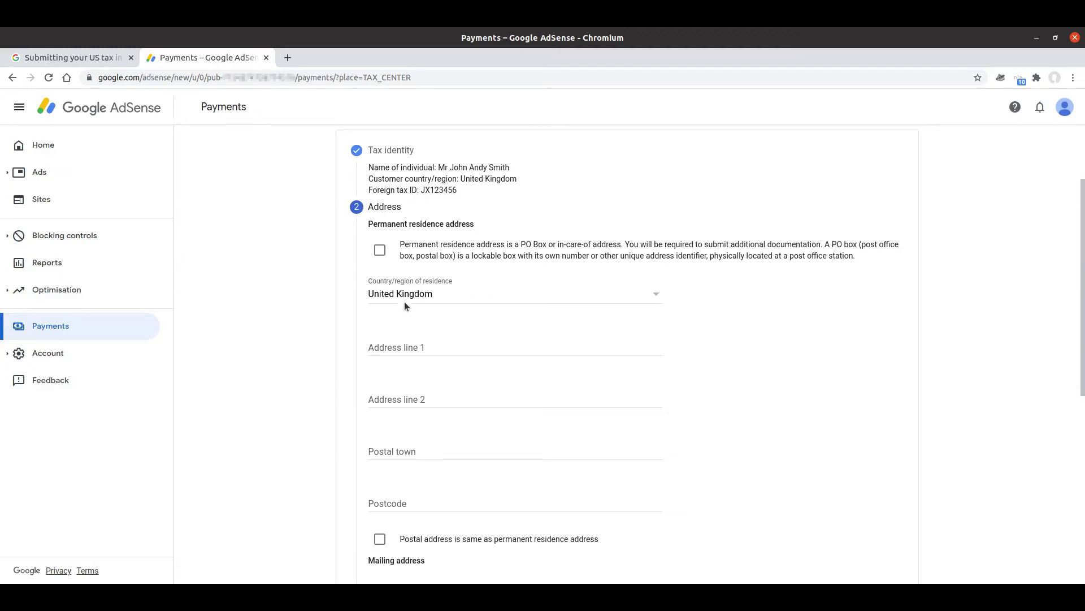
left_click(382, 347)
type("12 High Street")
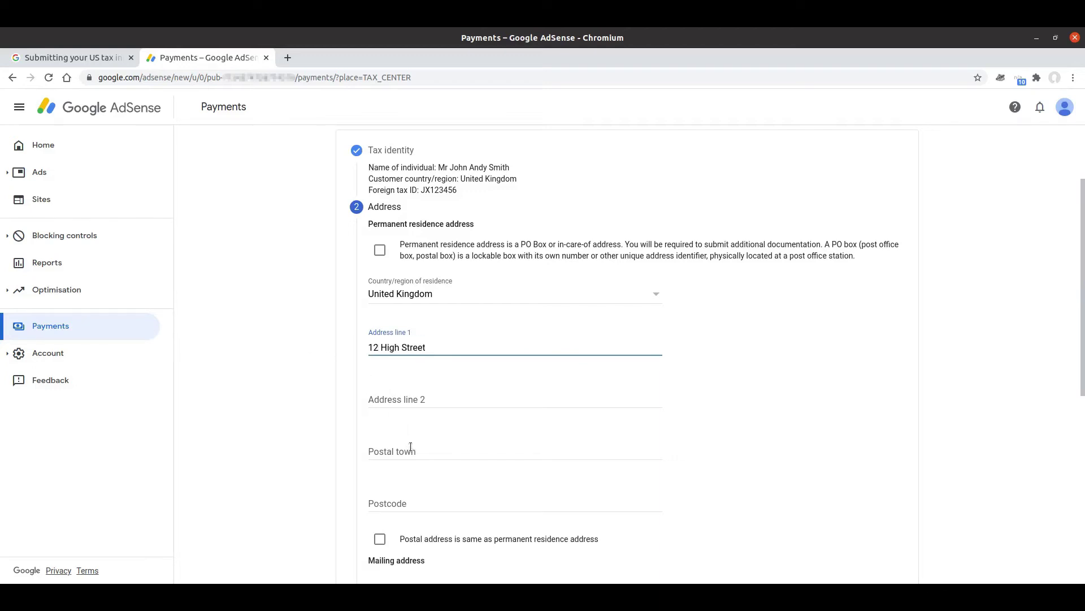
left_click(410, 447)
type("London")
left_click(403, 499)
type("LO12 ")
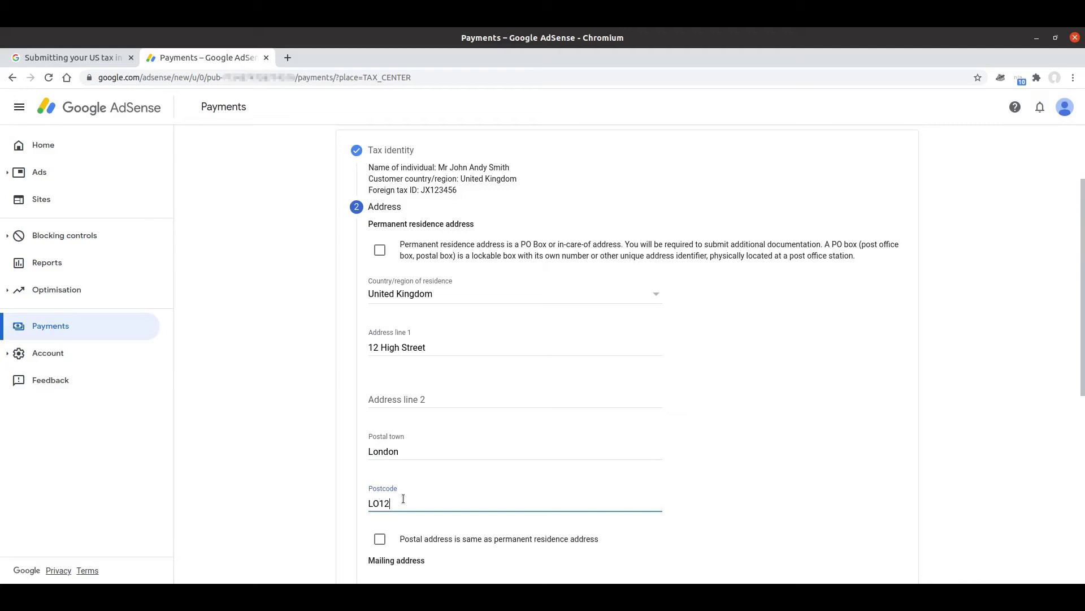
type("1AB")
Correct the postcode's unrecognised prefix and mark the postal address as same as residence
left_click(337, 446)
scroll(337, 446, "down", 1)
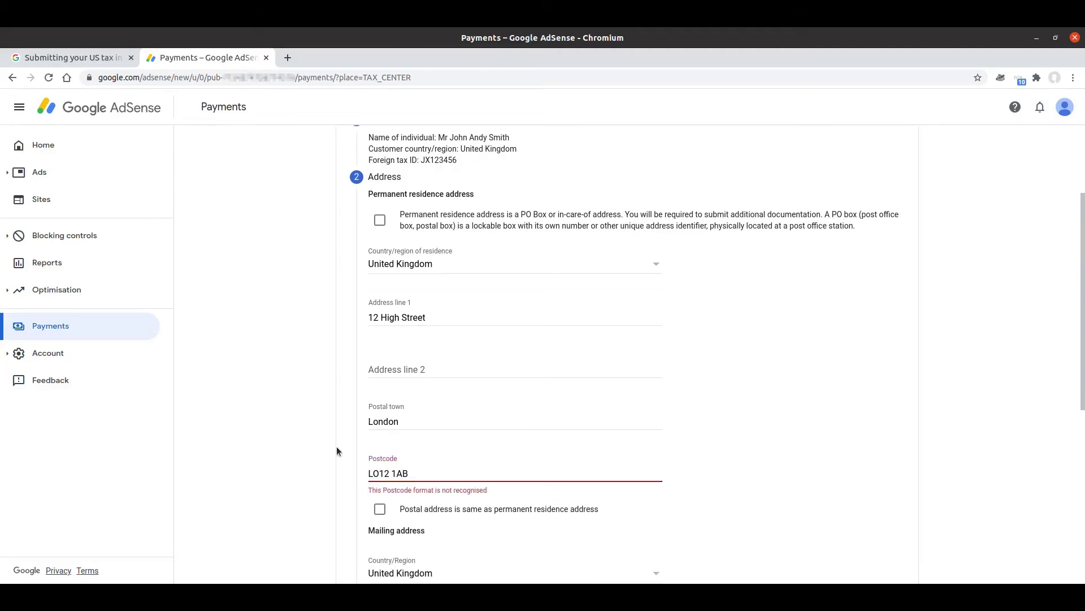
left_click(382, 473)
key("BackSpace")
key("BackSpace")
key("BackSpace")
type("AB1")
left_click(317, 494)
scroll(338, 450, "down", 5)
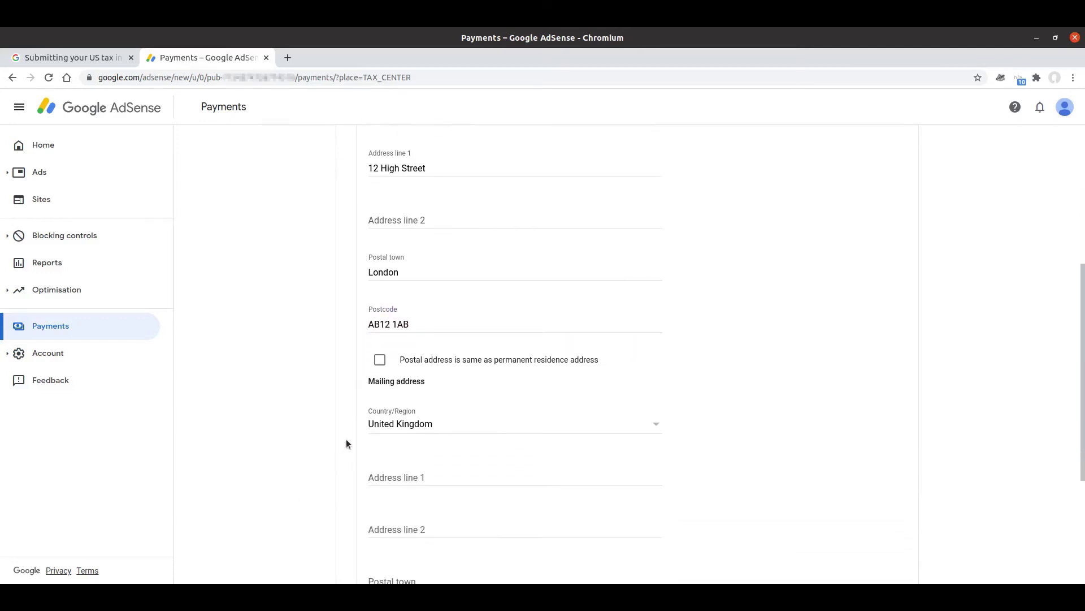
left_click(380, 360)
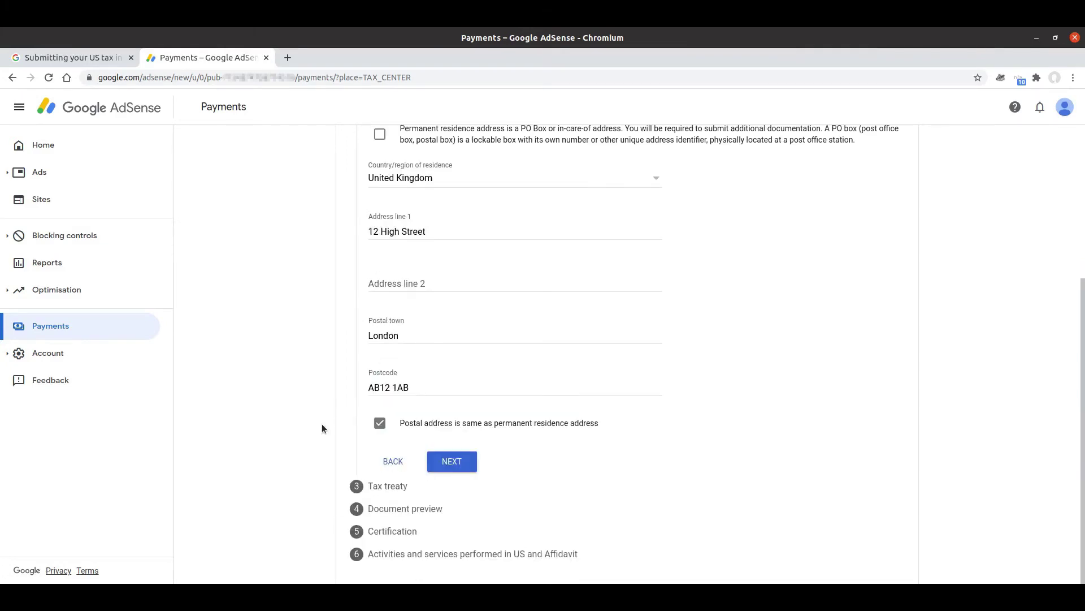
scroll(322, 428, "up", 1)
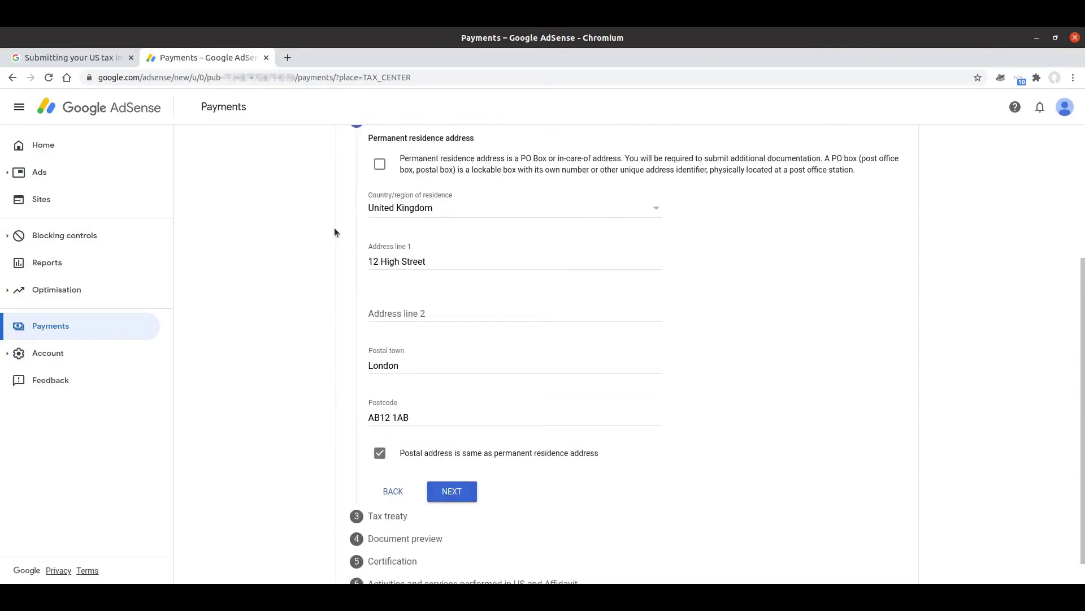
Continue to the Tax treaty step and choose to claim a reduced withholding rate under a treaty
left_click(470, 492)
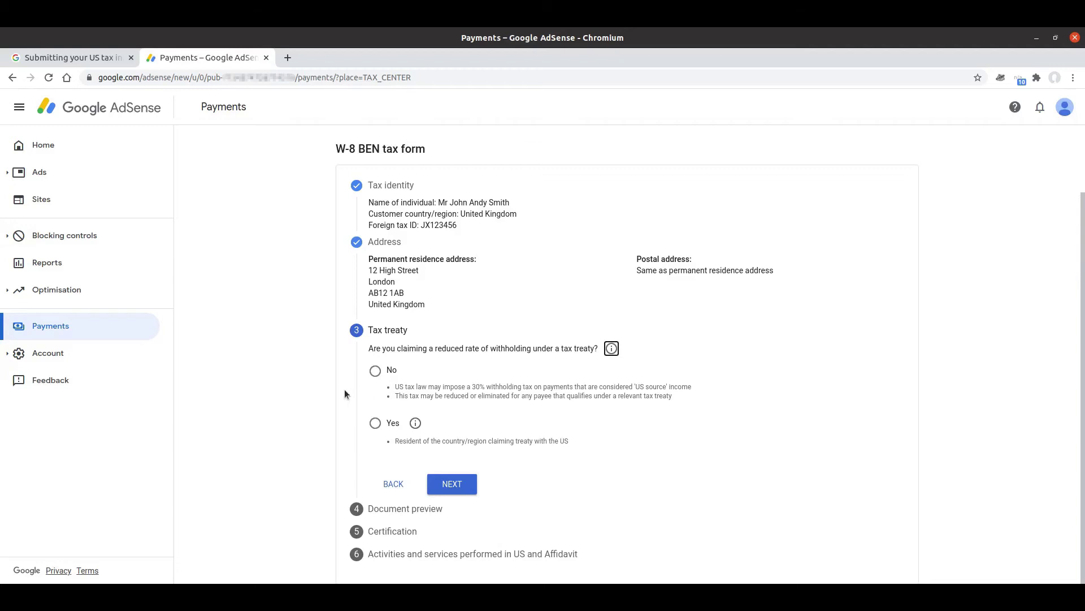
left_click(368, 418)
left_click(375, 423)
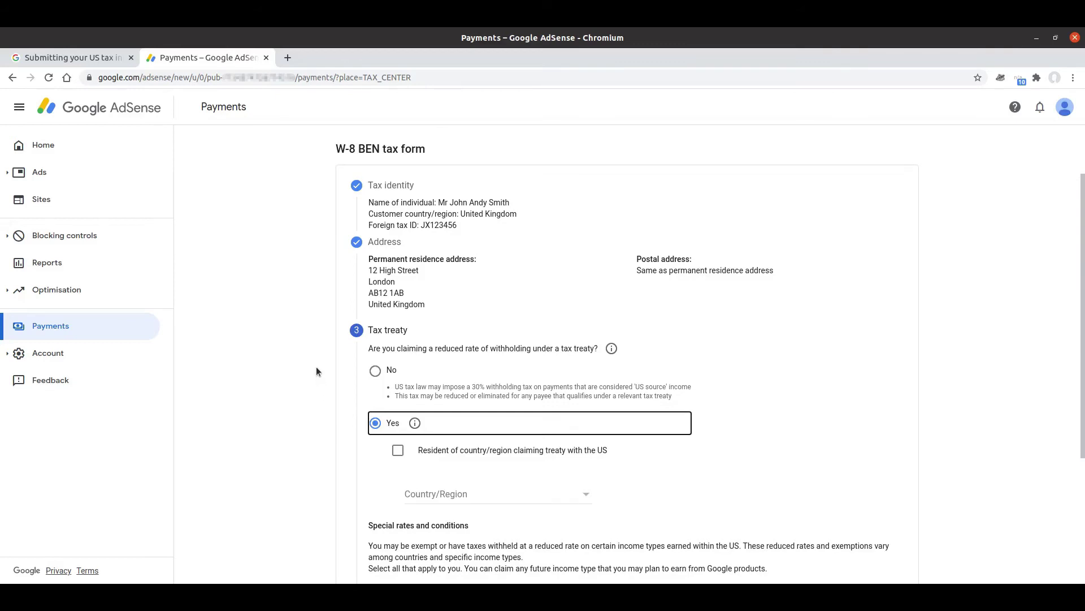
scroll(328, 366, "down", 4)
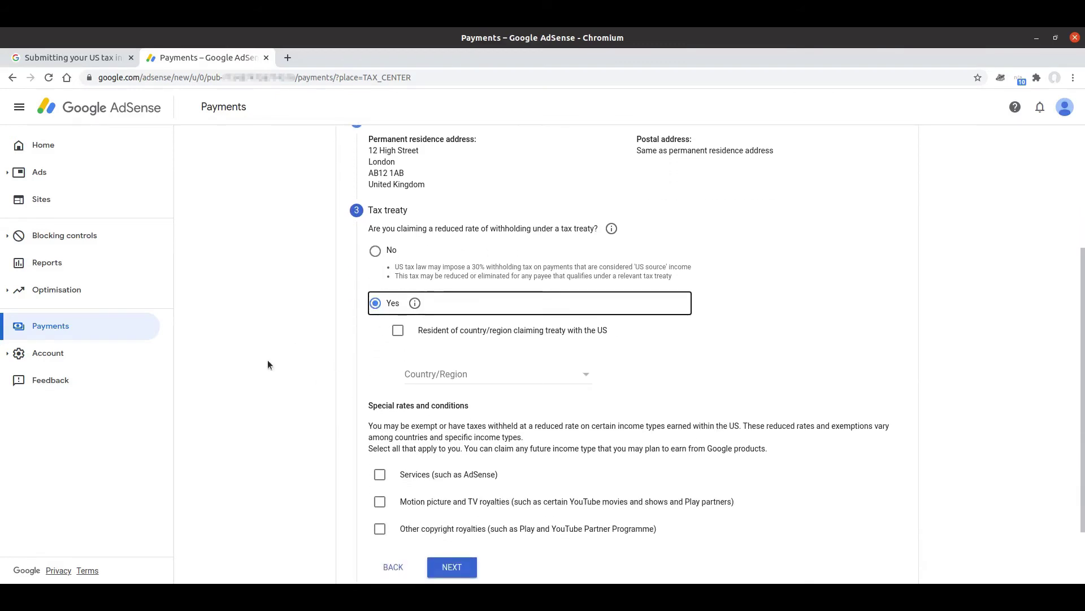
Declare residency in a treaty country and pick United Kingdom as the treaty country
left_click(398, 331)
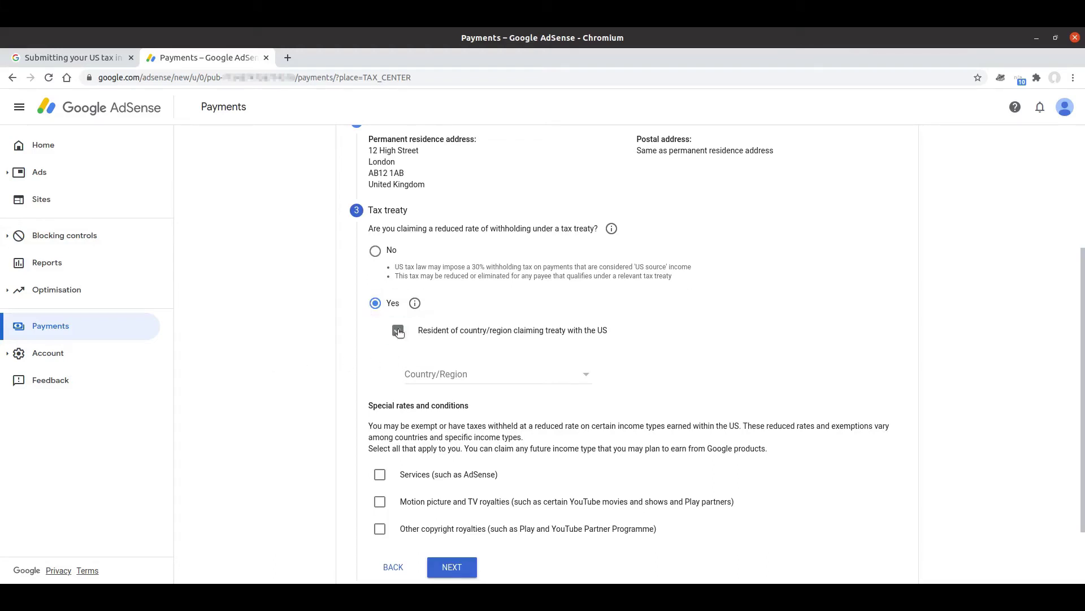
left_click(479, 376)
scroll(477, 376, "down", 10)
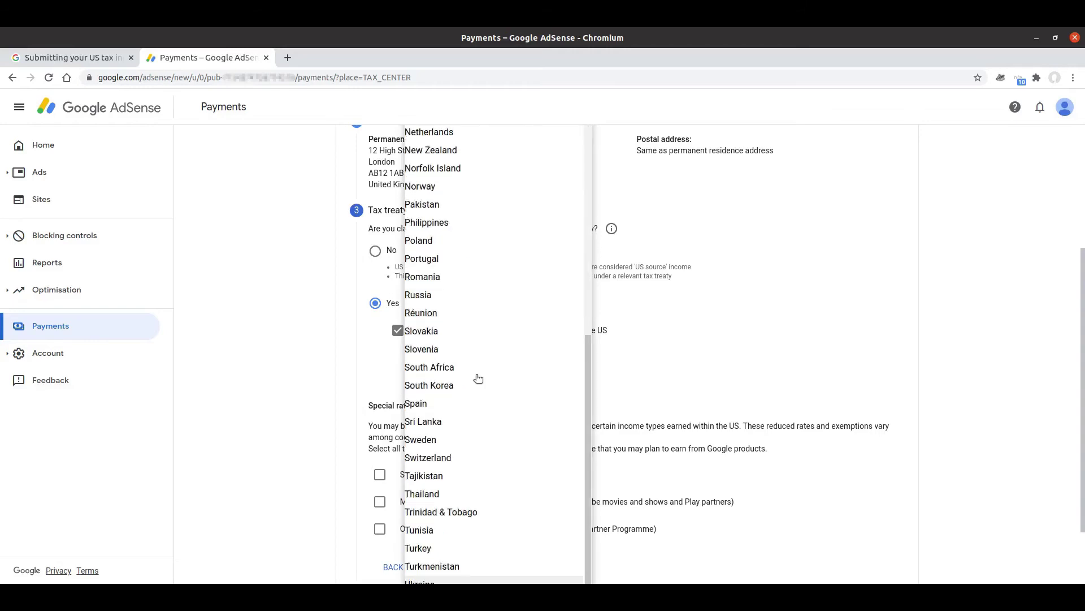
scroll(473, 460, "down", 2)
left_click(444, 520)
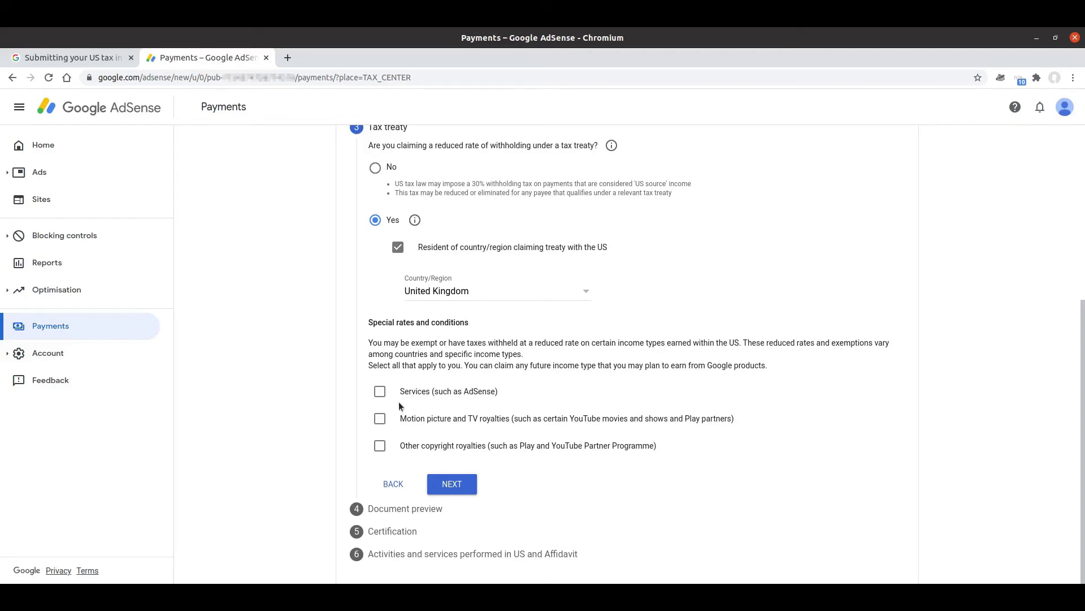
Claim Services income at 0% under Article 7 paragraph 1 and confirm the treaty terms are met
left_click(380, 392)
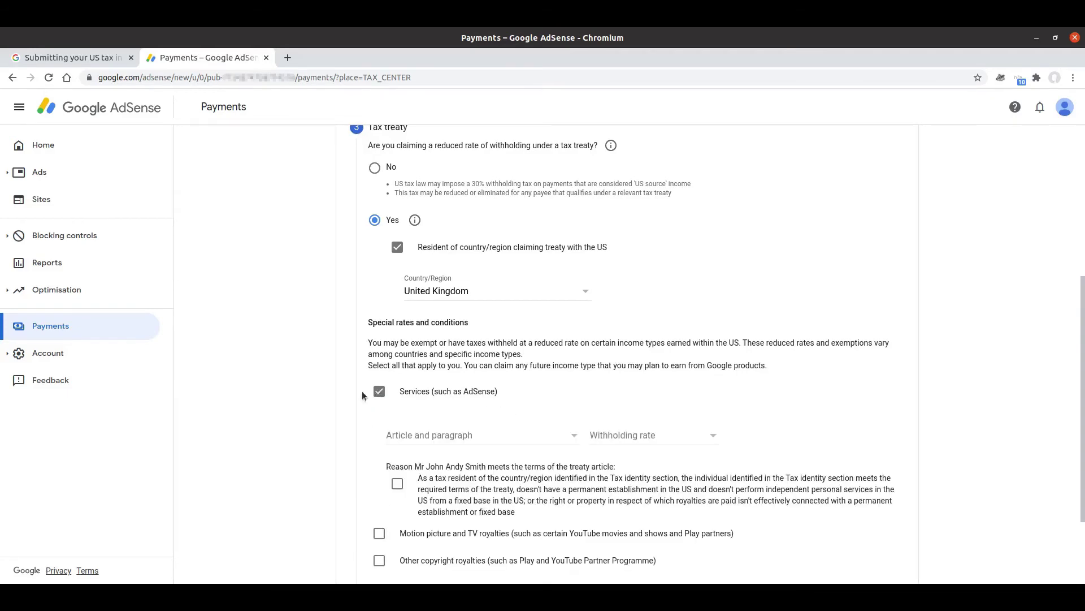
scroll(348, 395, "down", 3)
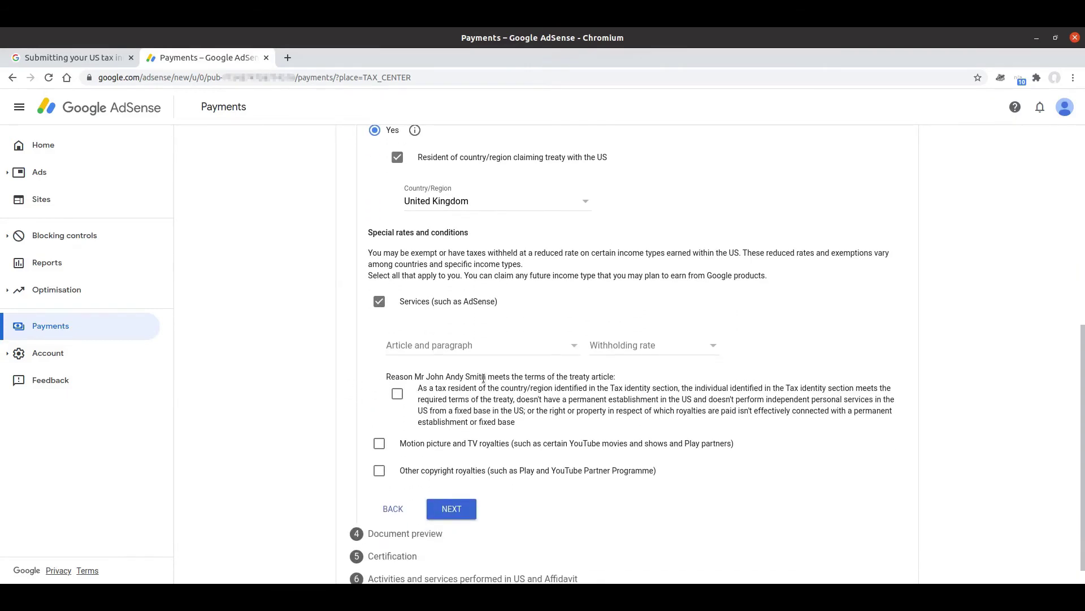
left_click(511, 346)
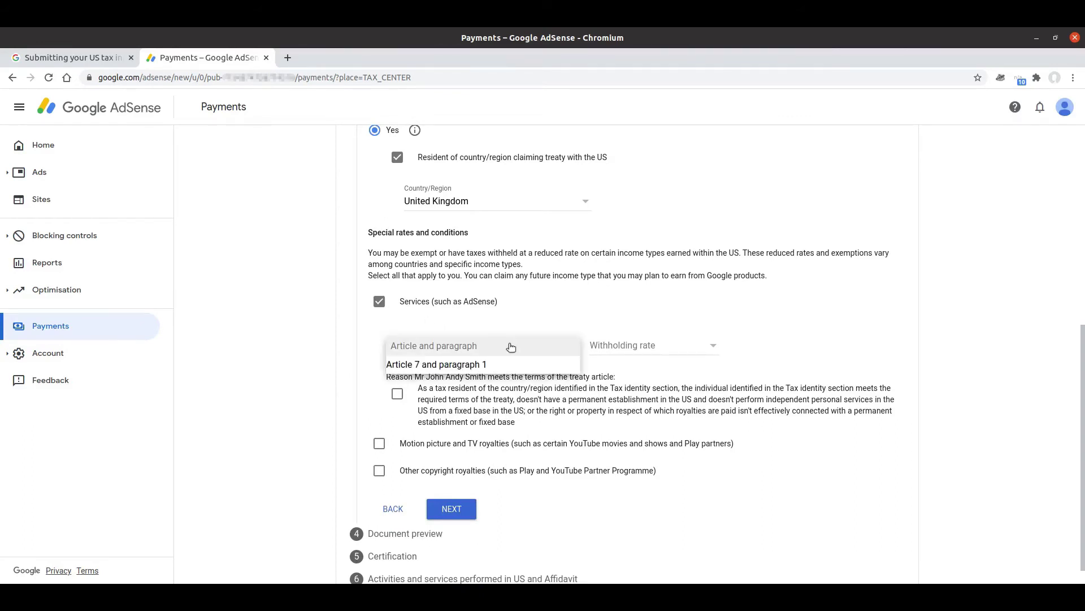
left_click(463, 364)
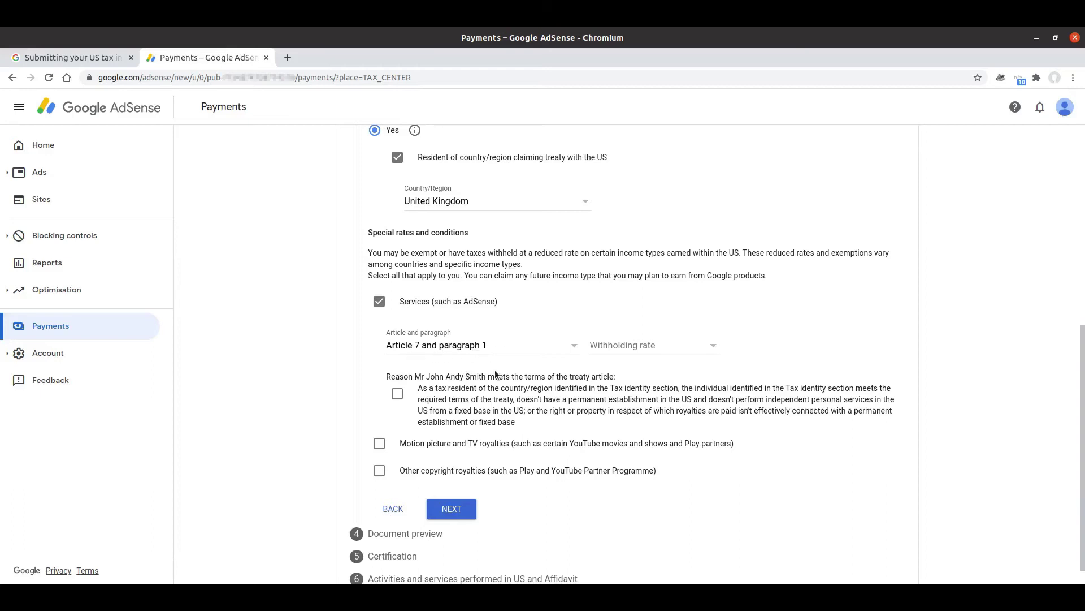
left_click(634, 350)
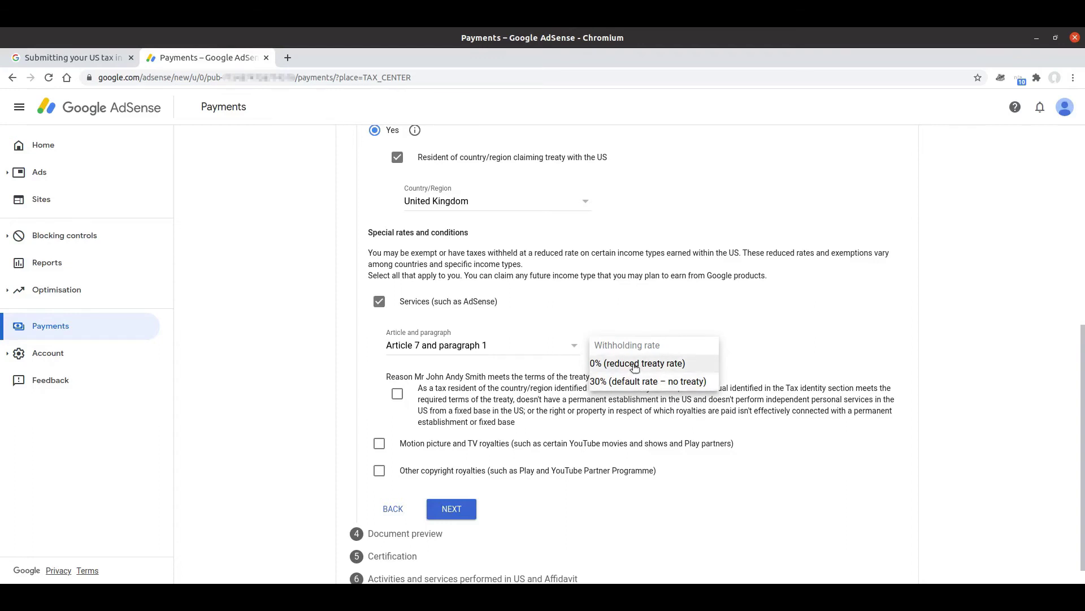
left_click(635, 364)
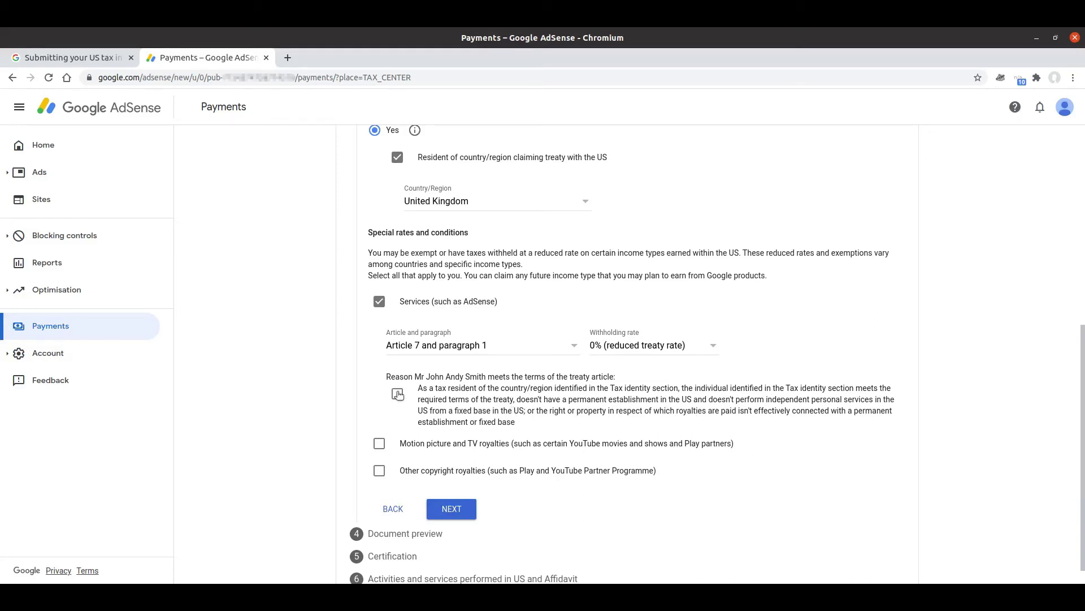
left_click(398, 394)
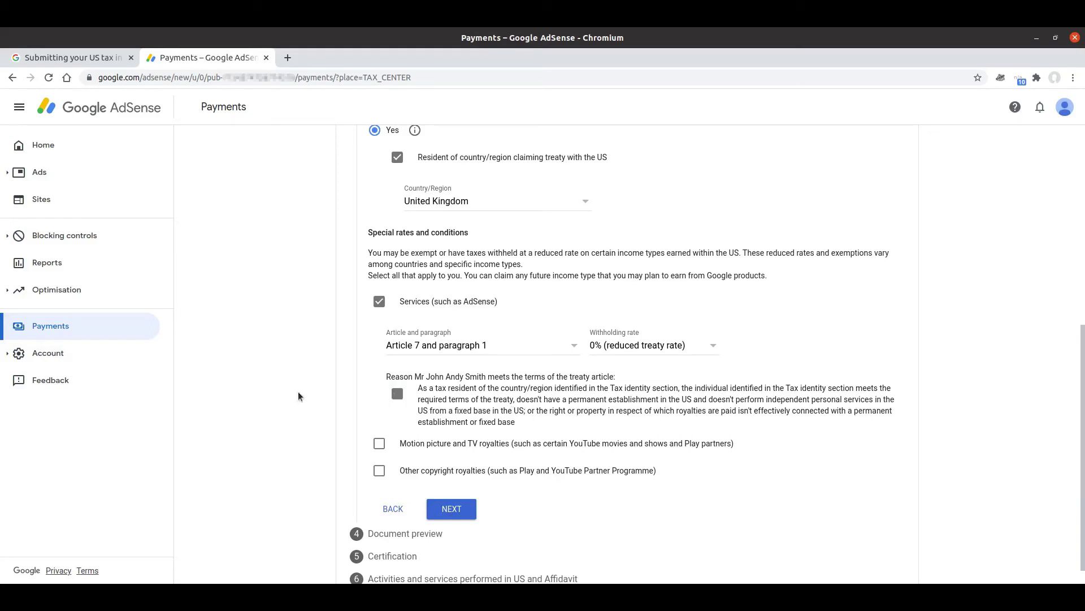
Claim other copyright royalties at 0% under Article 12 paragraph 1
left_click(373, 476)
scroll(396, 430, "down", 4)
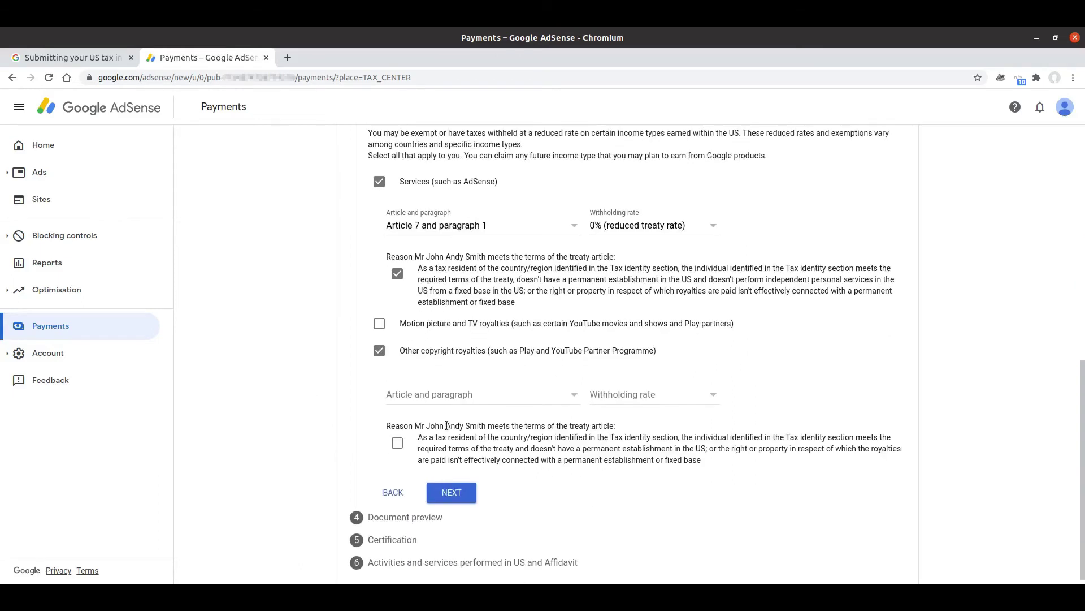
left_click(498, 400)
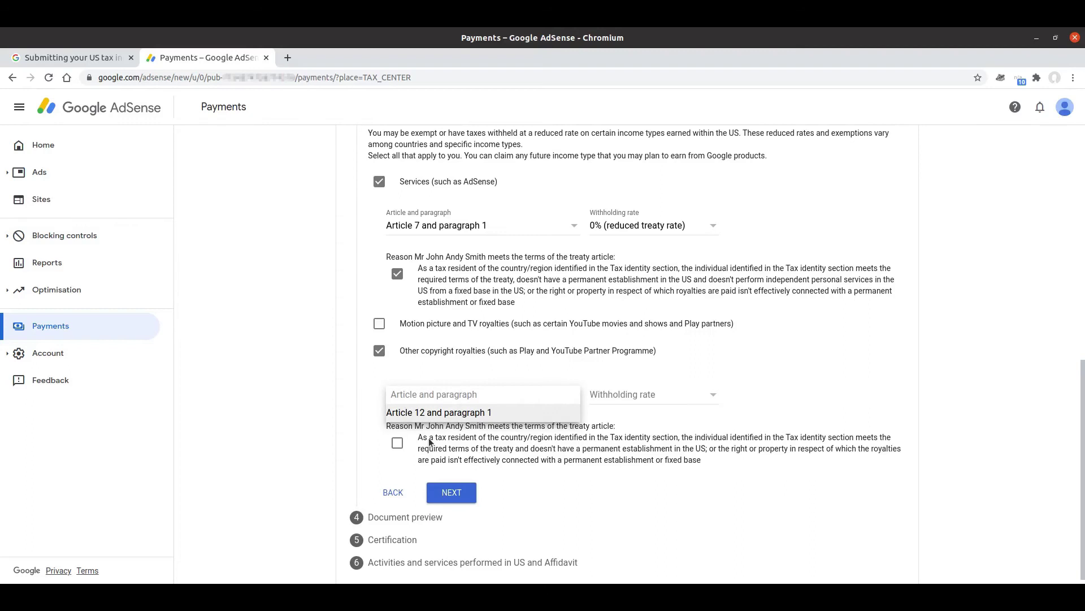
left_click(475, 412)
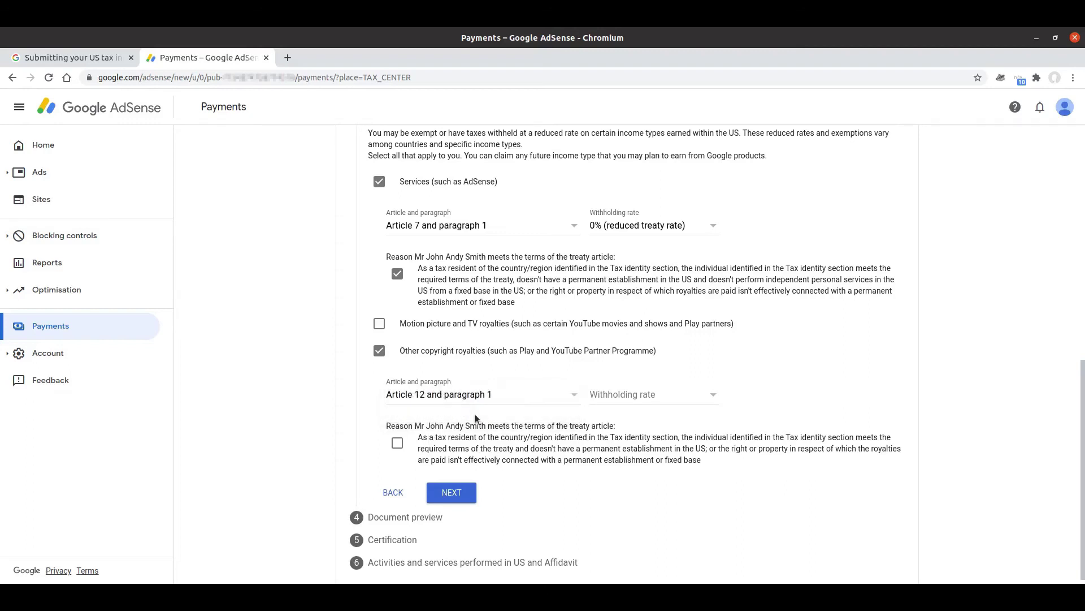
left_click(623, 399)
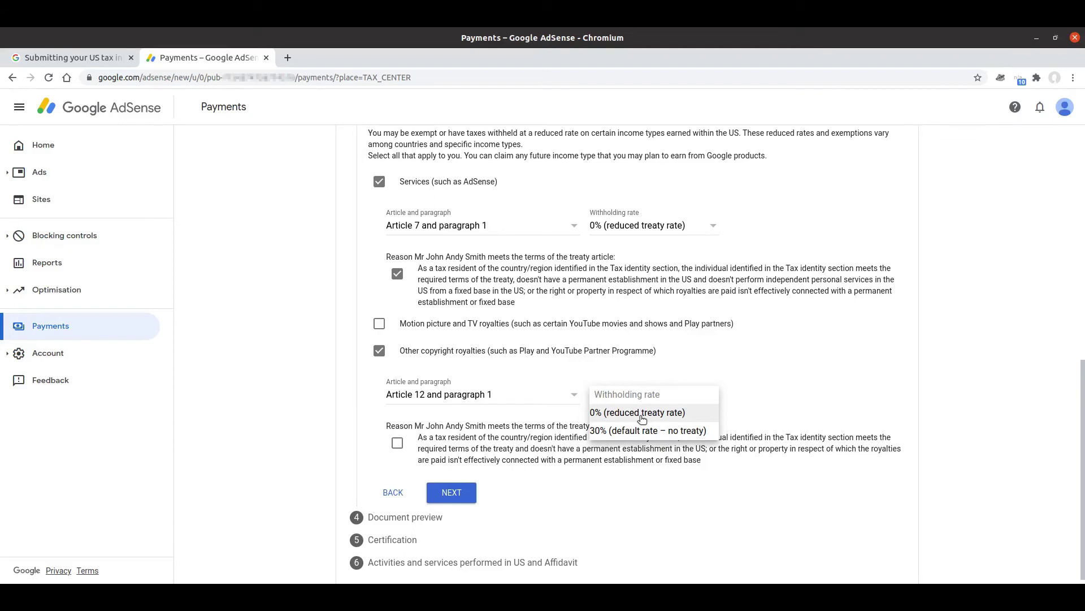
left_click(642, 418)
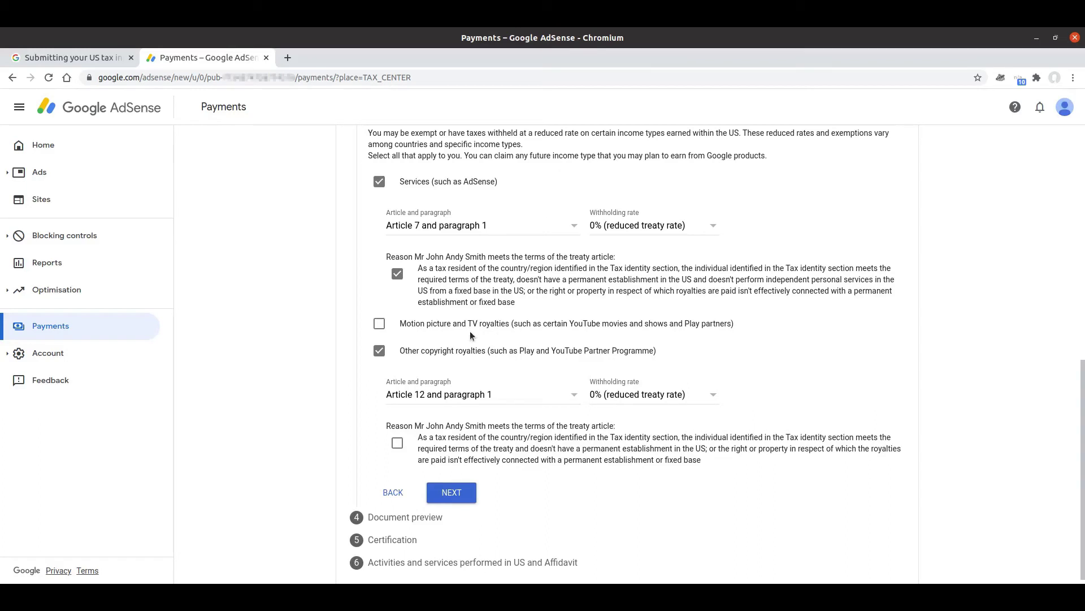
Claim motion picture and TV royalties at 0% under Article 12 paragraph 1 and tick both royalty reason boxes
key("space")
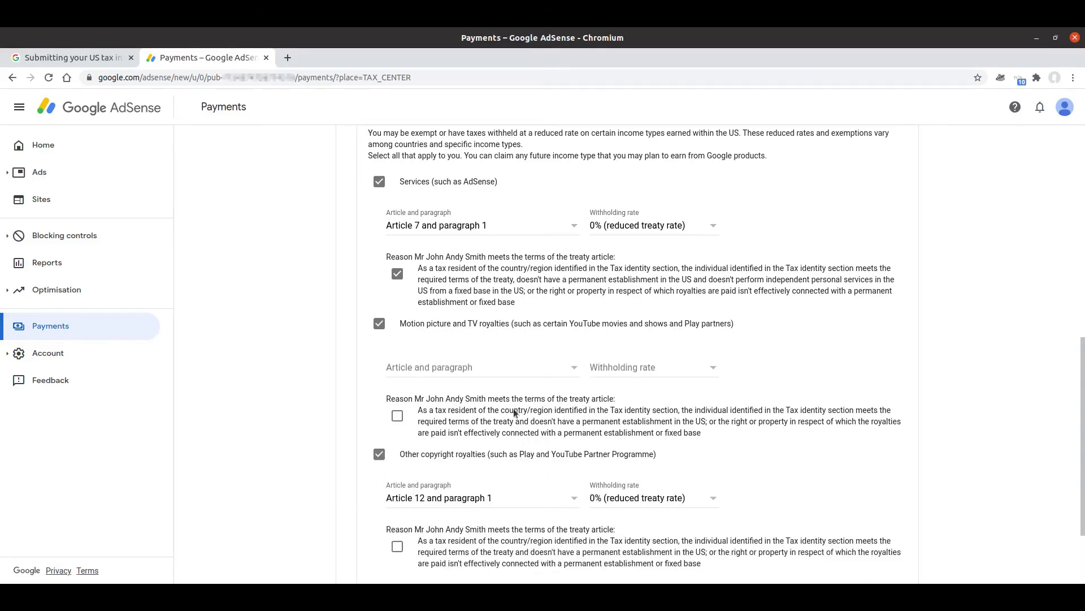
left_click(476, 368)
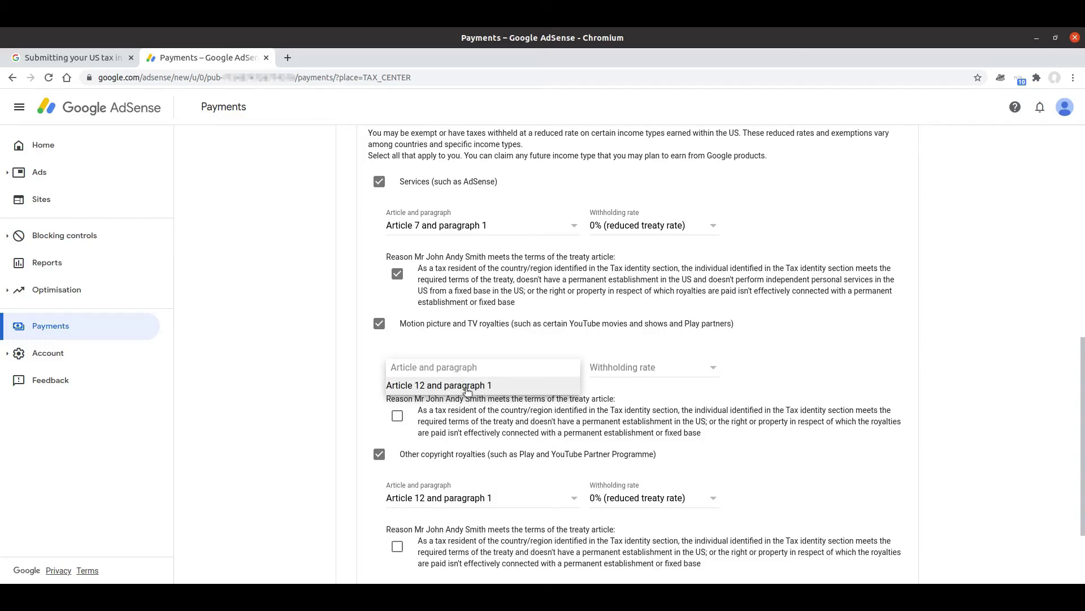
left_click(467, 389)
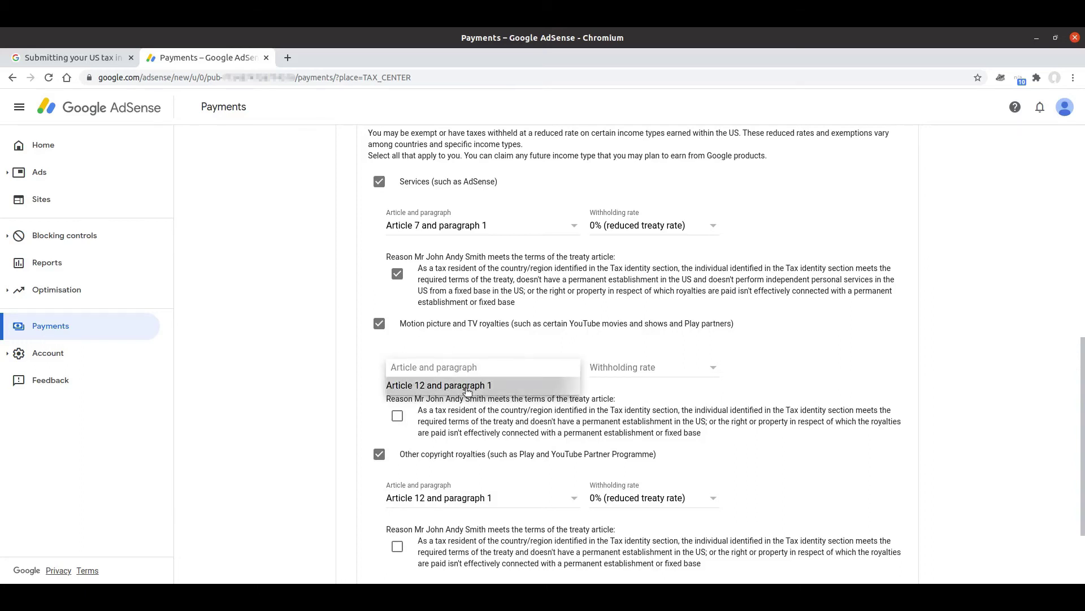
left_click(633, 372)
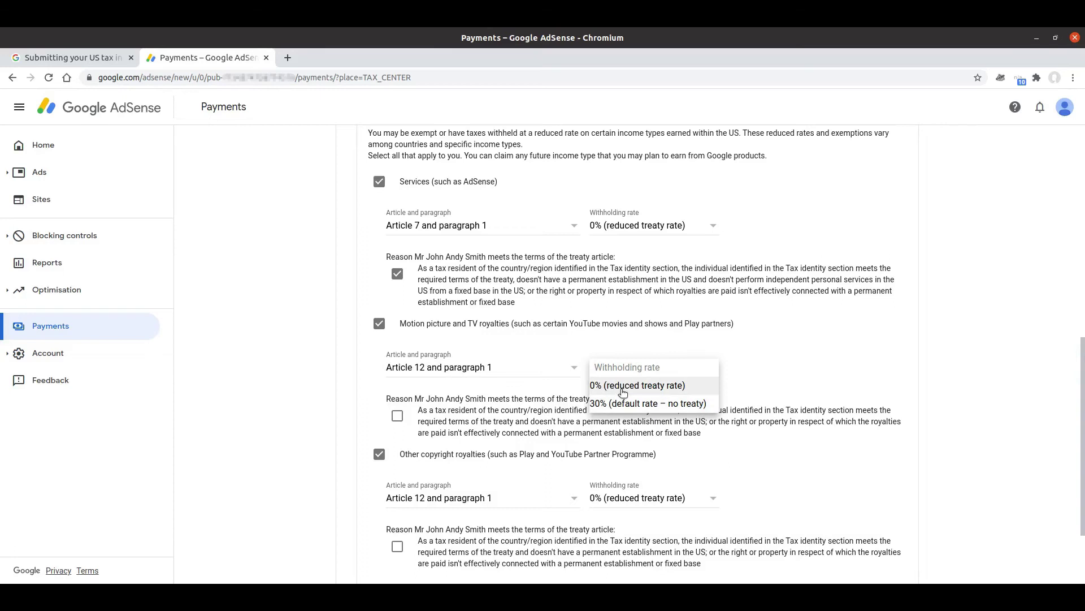
left_click(623, 391)
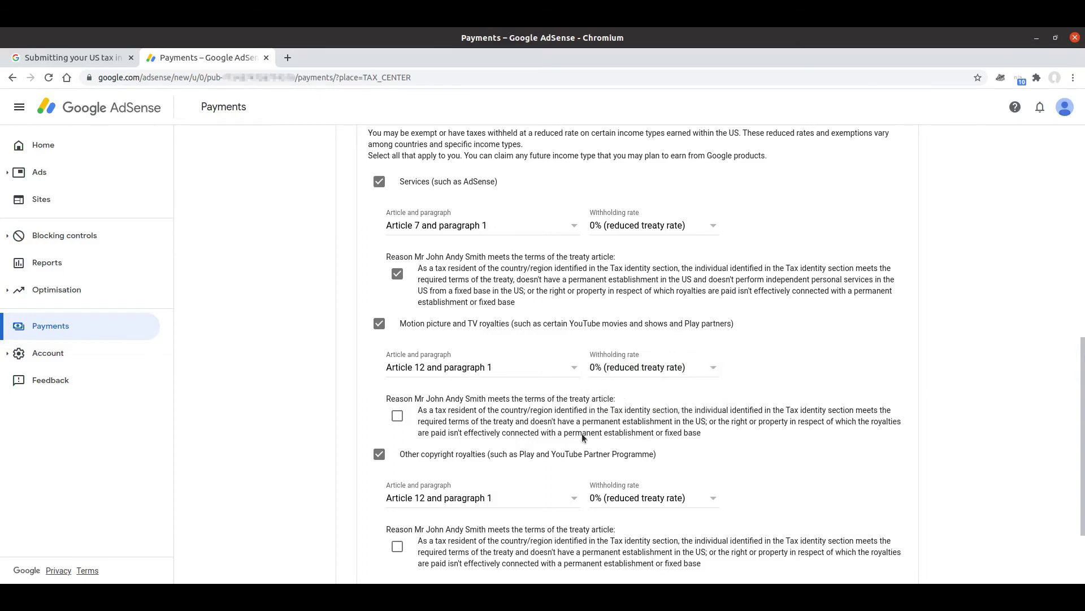
left_click(398, 415)
left_click(395, 548)
Advance to the Document preview step listing the 4 W-8BEN forms
scroll(516, 451, "down", 1)
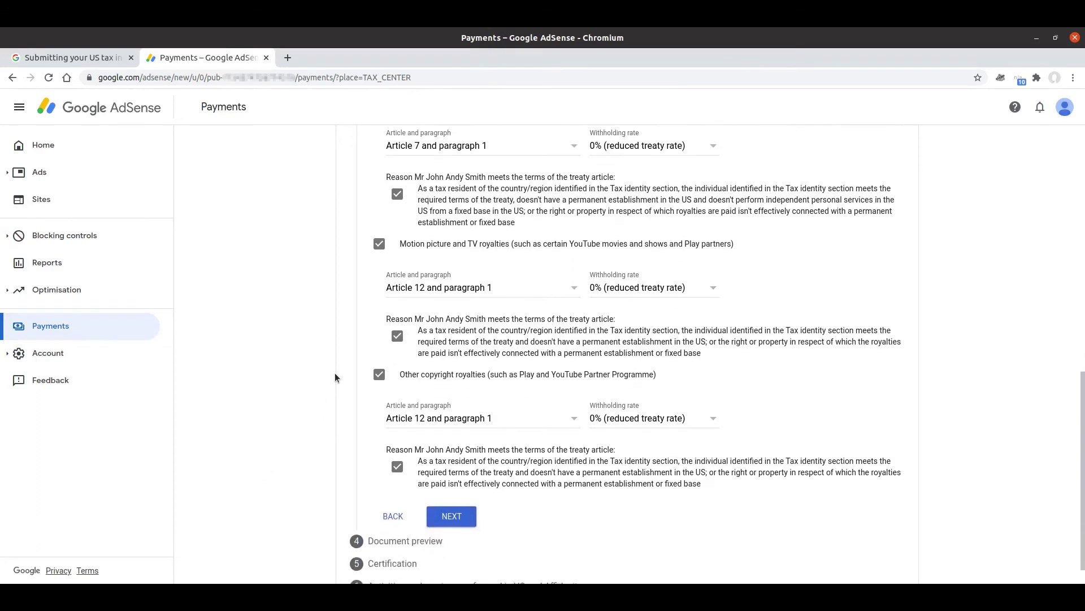
scroll(334, 378, "down", 3)
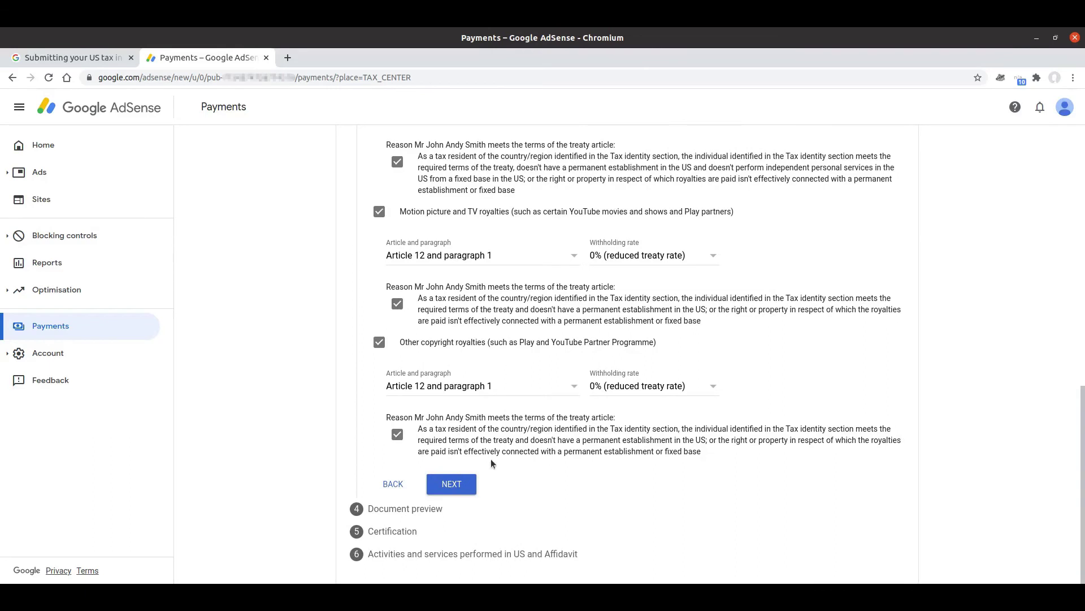
left_click(448, 485)
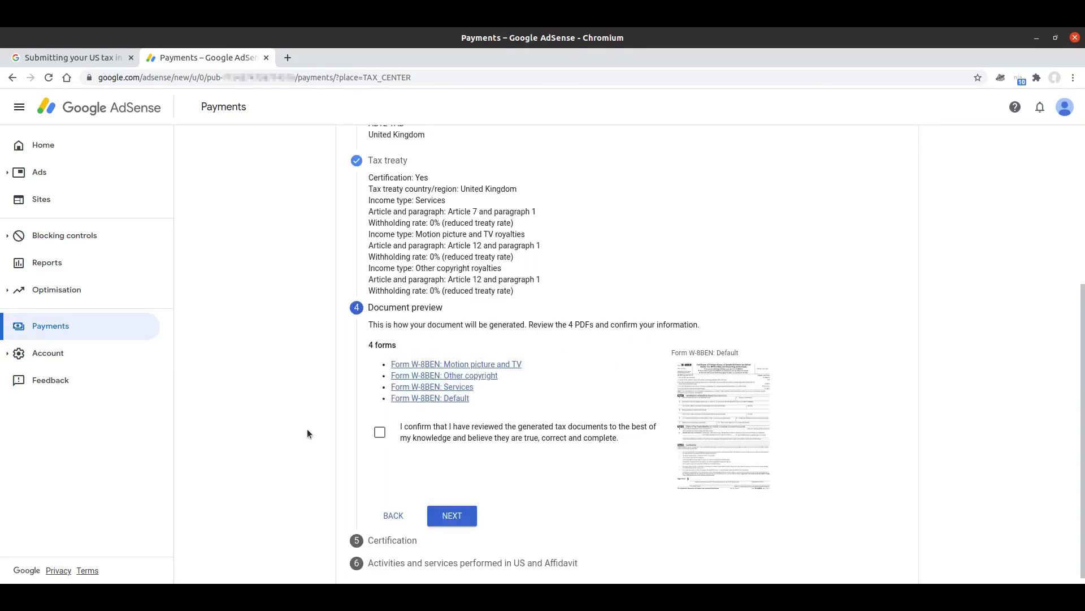
Review the tax treaty summary and open the 'Form W-8BEN: Motion picture and TV' PDF
scroll(309, 426, "up", 3)
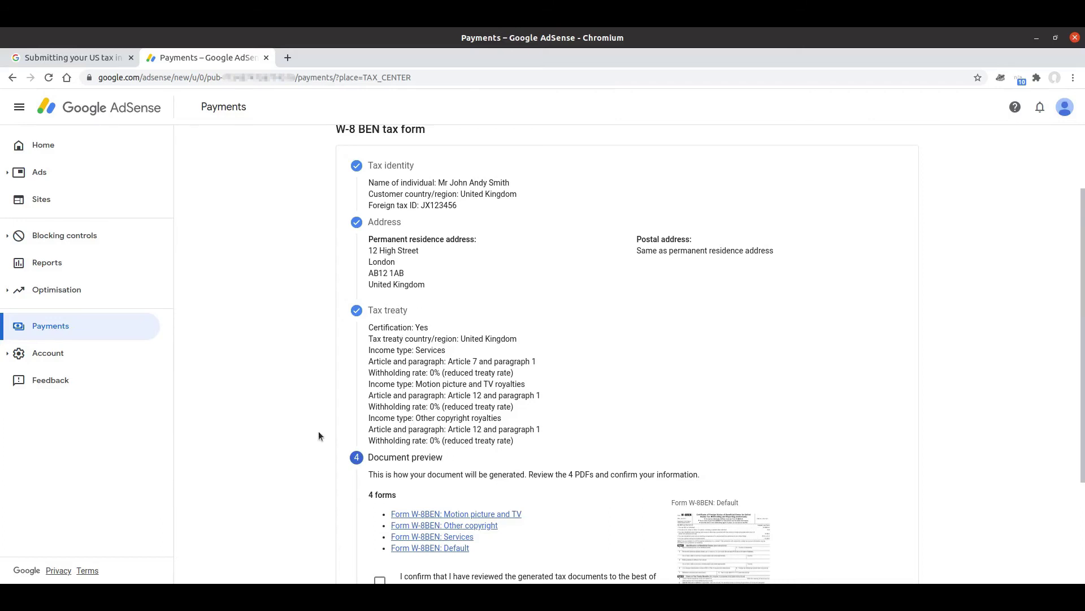
scroll(319, 435, "down", 5)
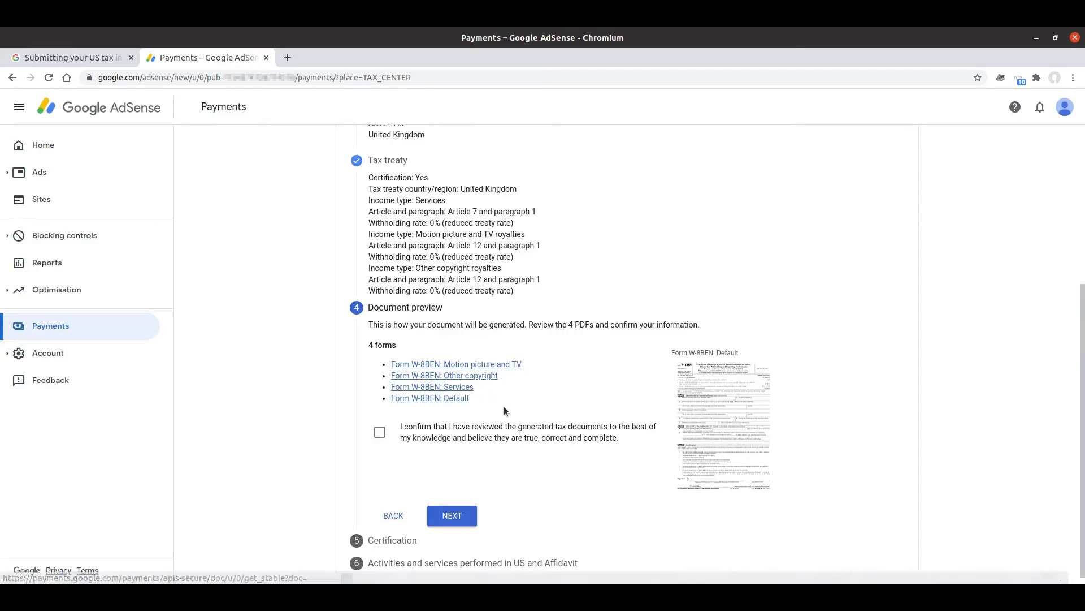
left_click(518, 365)
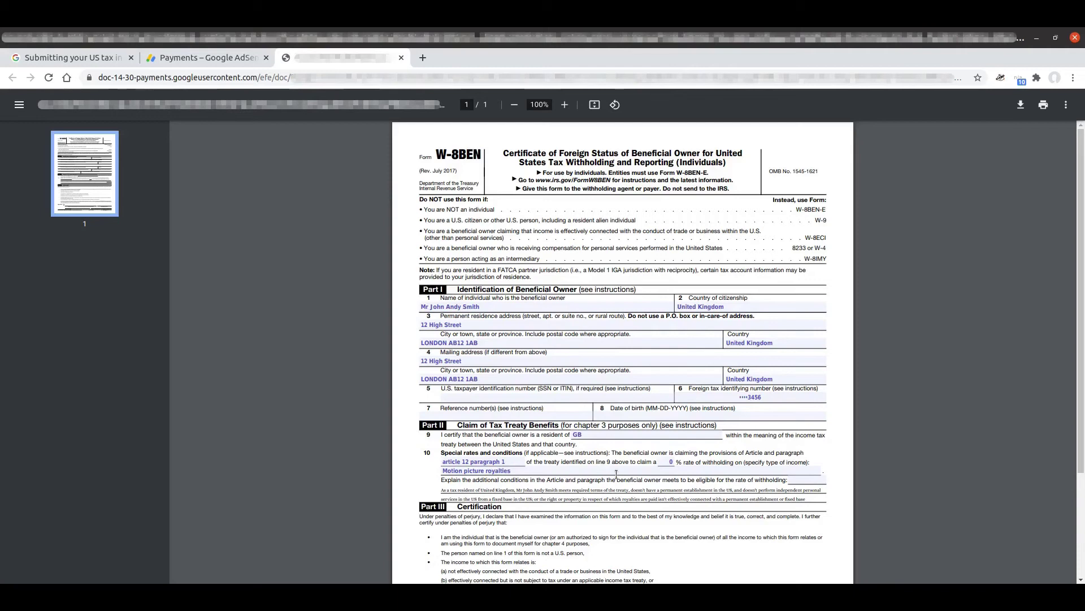
Scroll through the Motion picture and TV W-8BEN PDF, back to the top, then close its tab with Ctrl+W
scroll(610, 457, "down", 3)
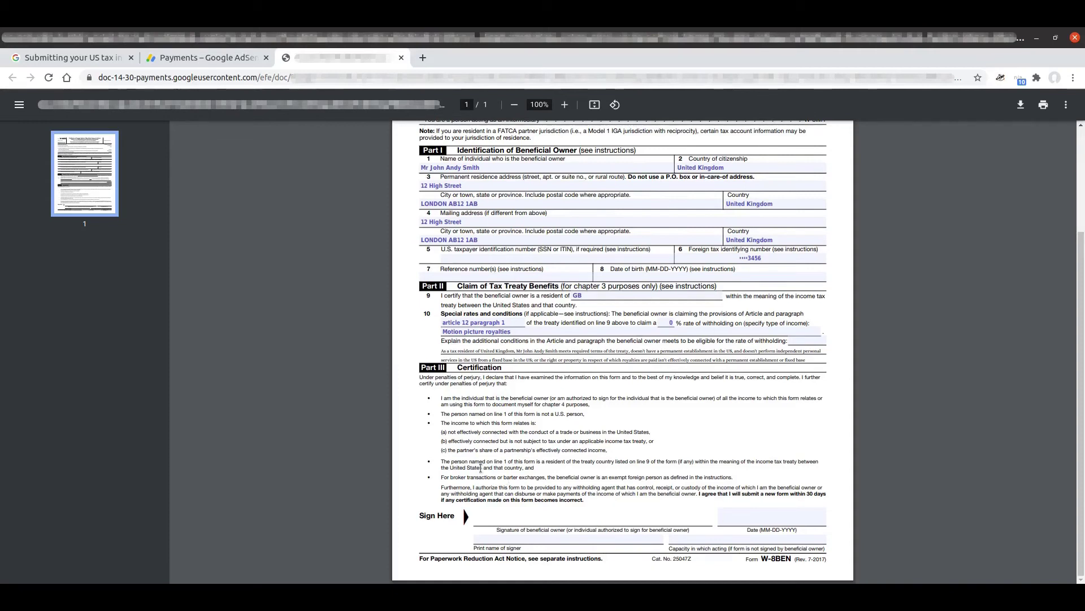
scroll(372, 463, "up", 2)
scroll(373, 463, "up", 1)
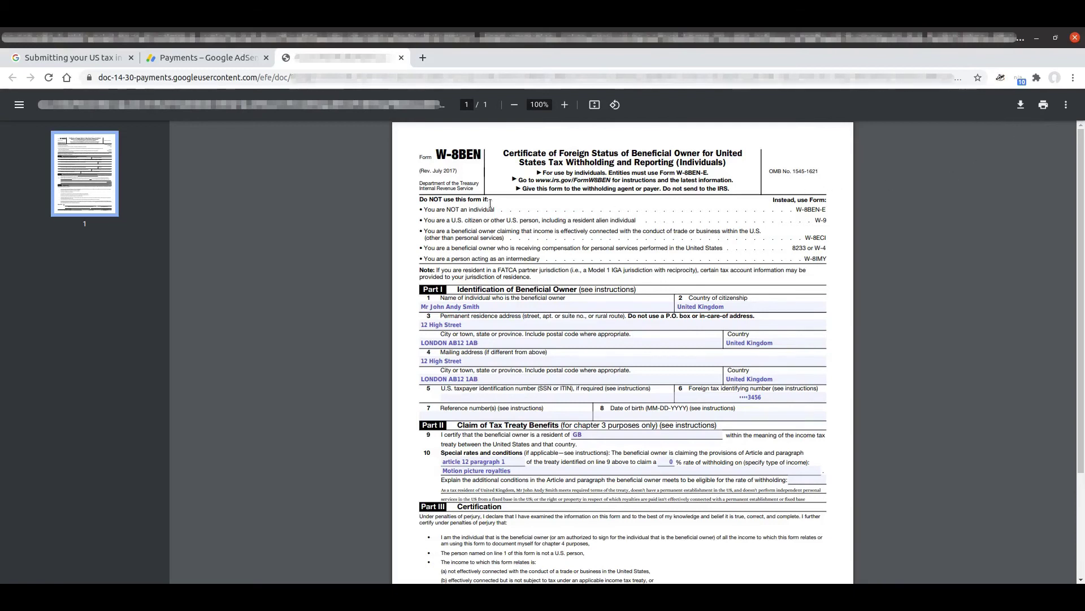
key("ctrl+w")
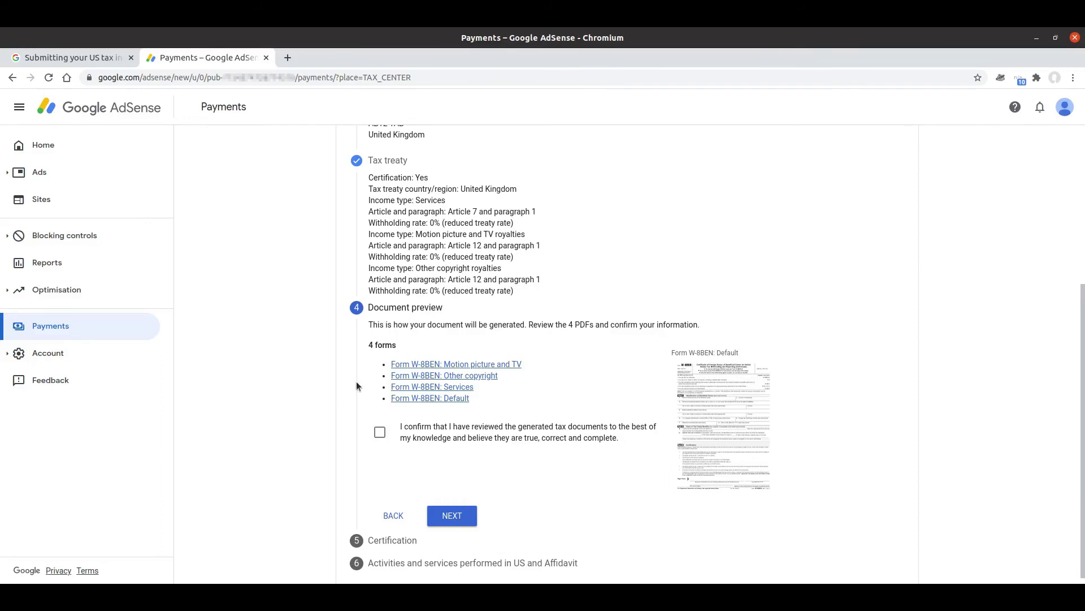
Confirm the four W-8BEN forms were reviewed and continue down to the Certification signature section
left_click(380, 433)
left_click(451, 516)
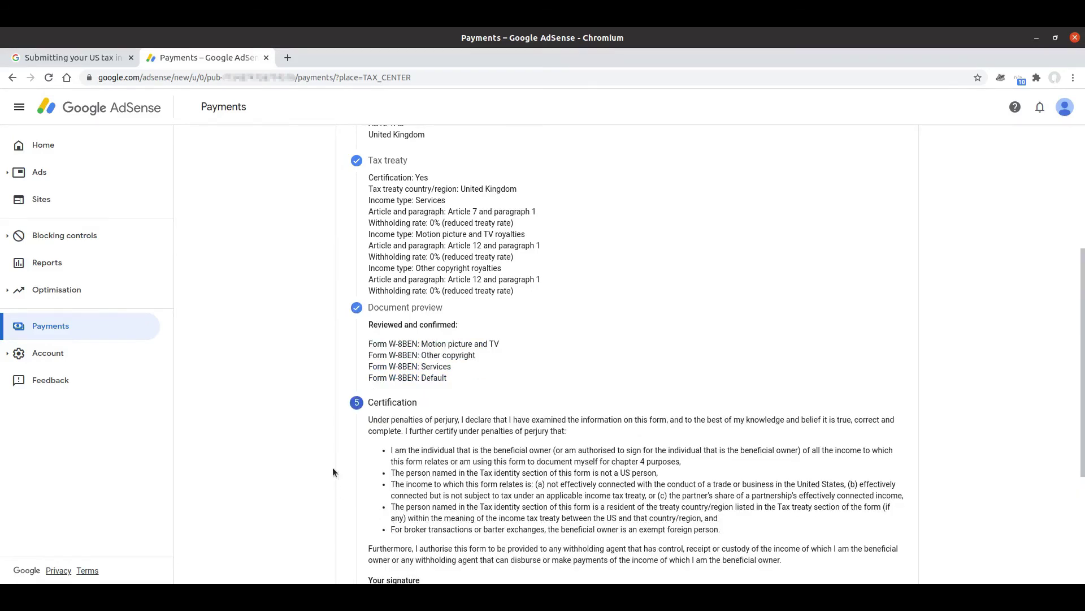
scroll(336, 466, "down", 5)
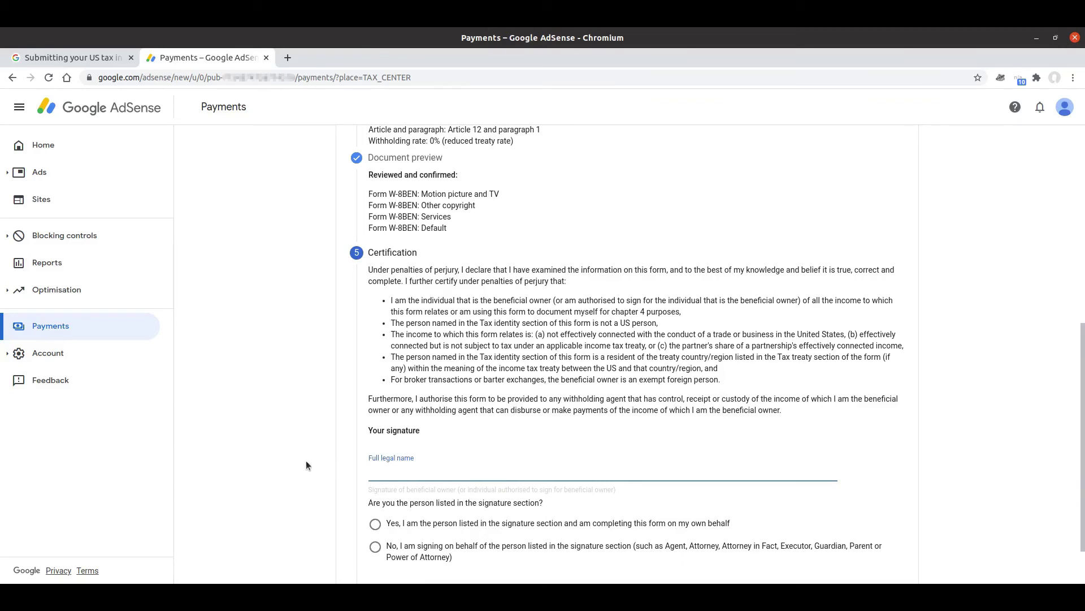
Enter the signer's full legal name, confirm being the person listed on the form, and continue
type("John Andy Smith")
left_click(316, 455)
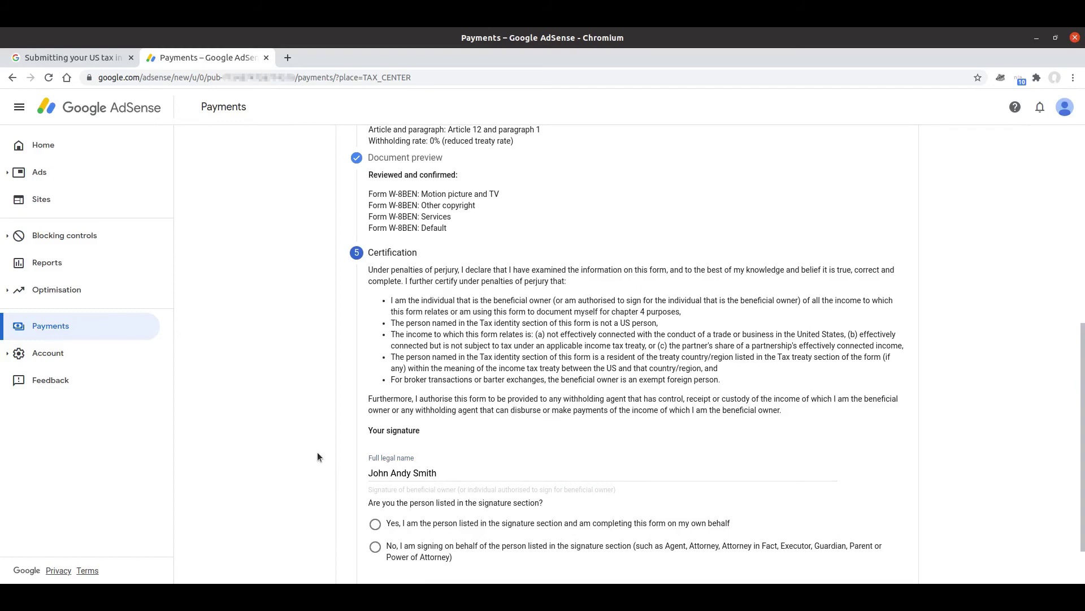
scroll(317, 453, "down", 2)
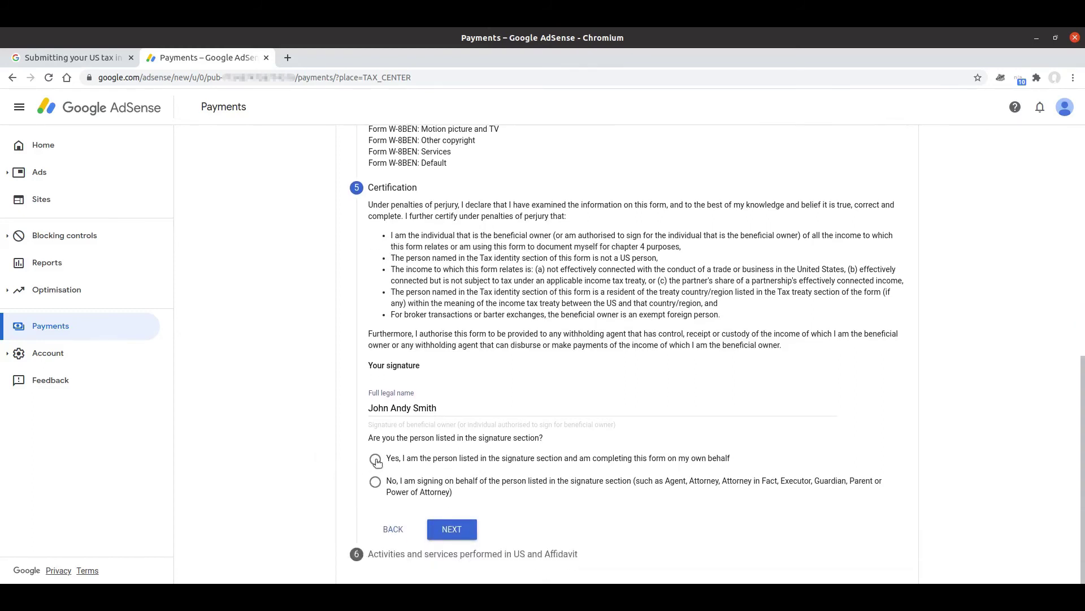
left_click(376, 459)
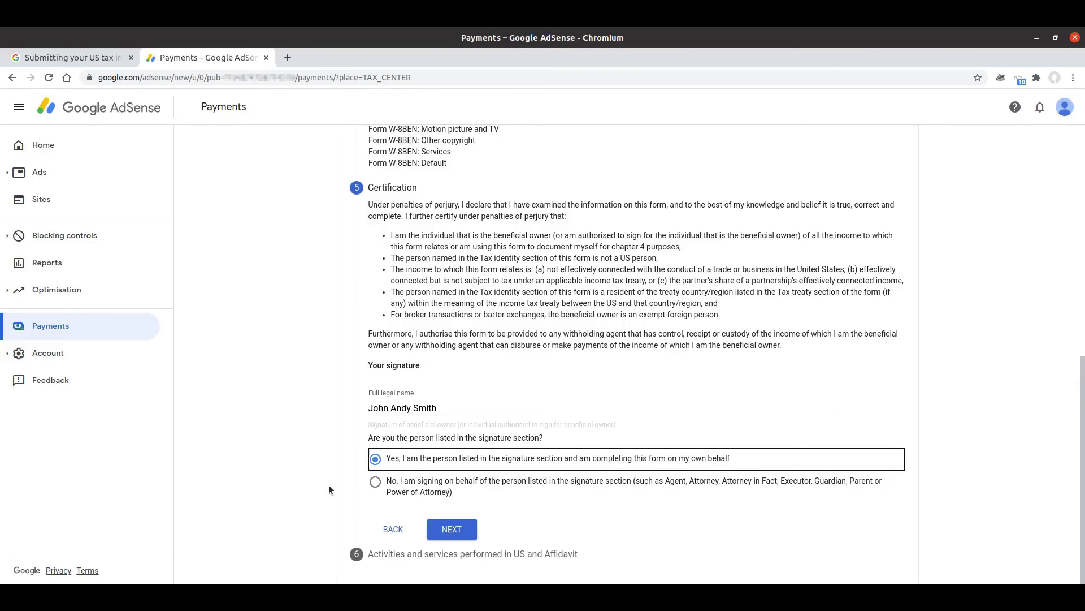
left_click(453, 530)
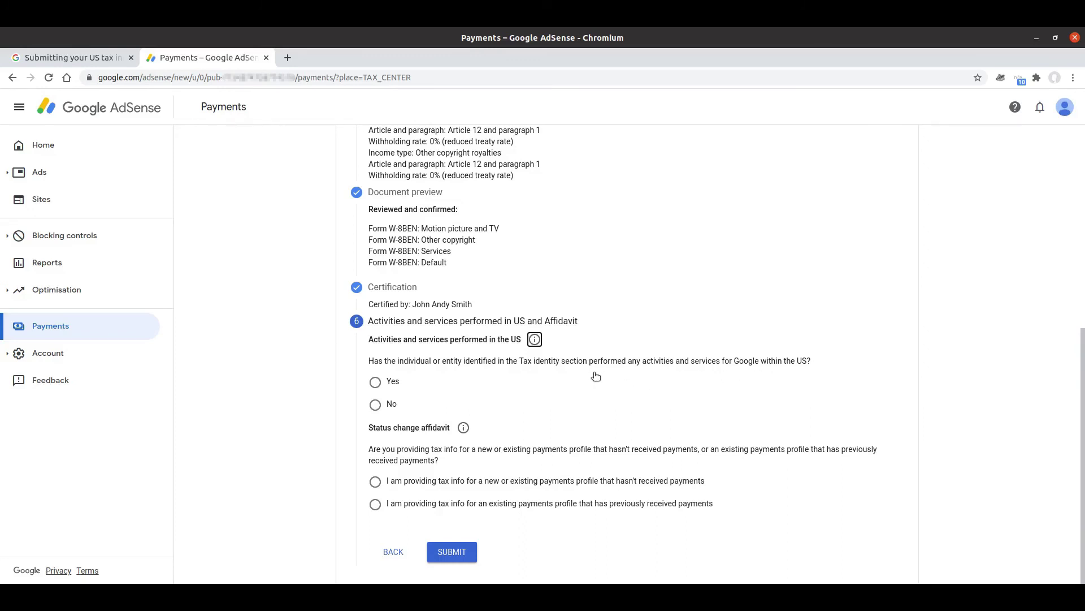
In the YouTube Help article, collapse the TIN answer and read 'What are US activities?' before returning to AdSense
left_click(59, 57)
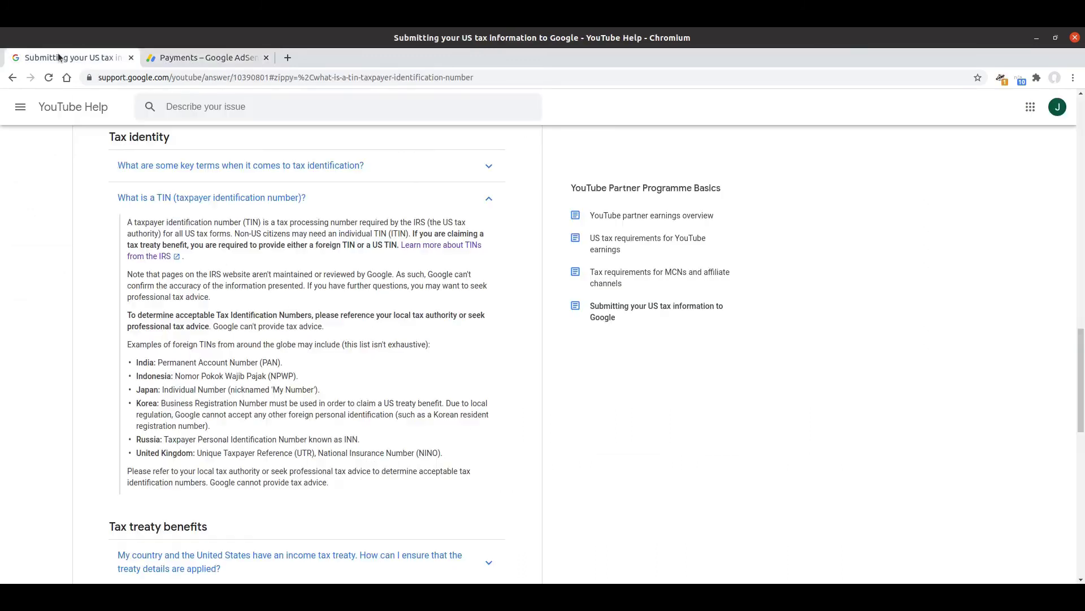
left_click(160, 198)
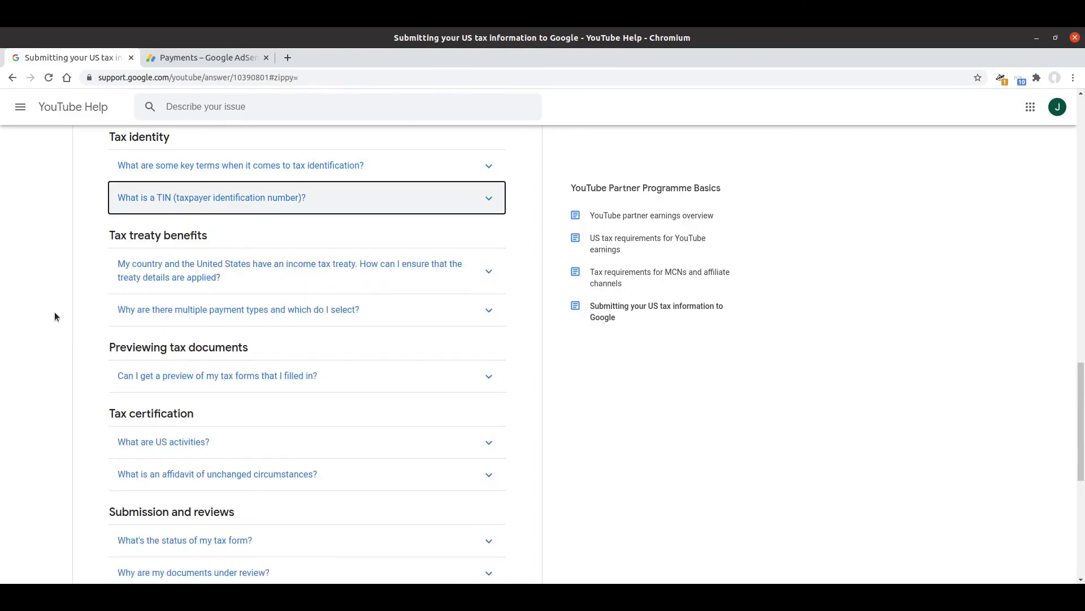
left_click(133, 442)
scroll(85, 421, "down", 2)
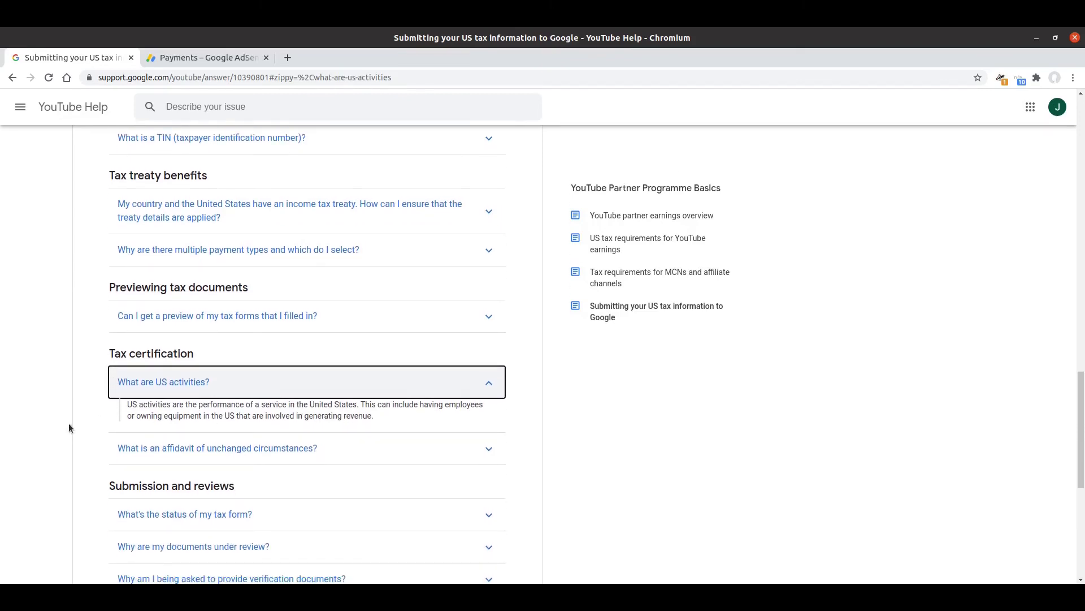
left_click(208, 58)
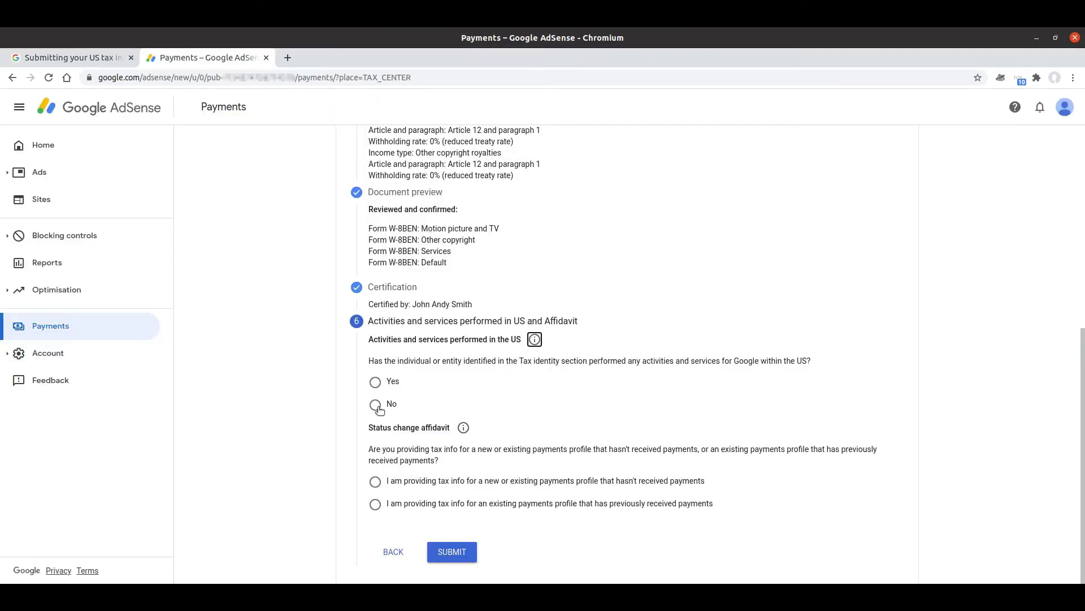
Answer No to US activities and certify that all services for Google are performed outside the US
left_click(376, 405)
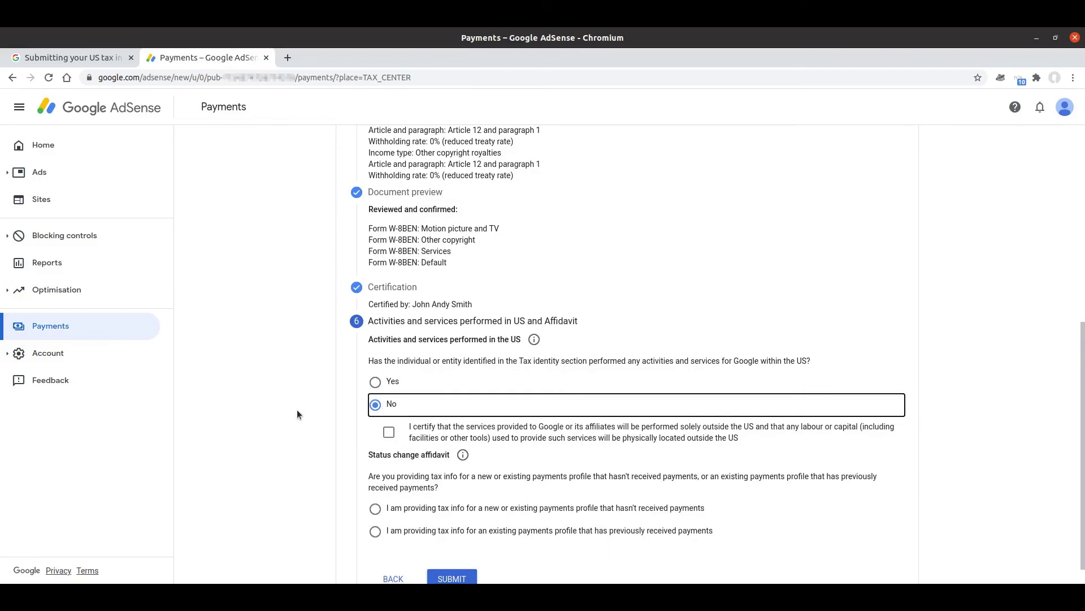
left_click(391, 432)
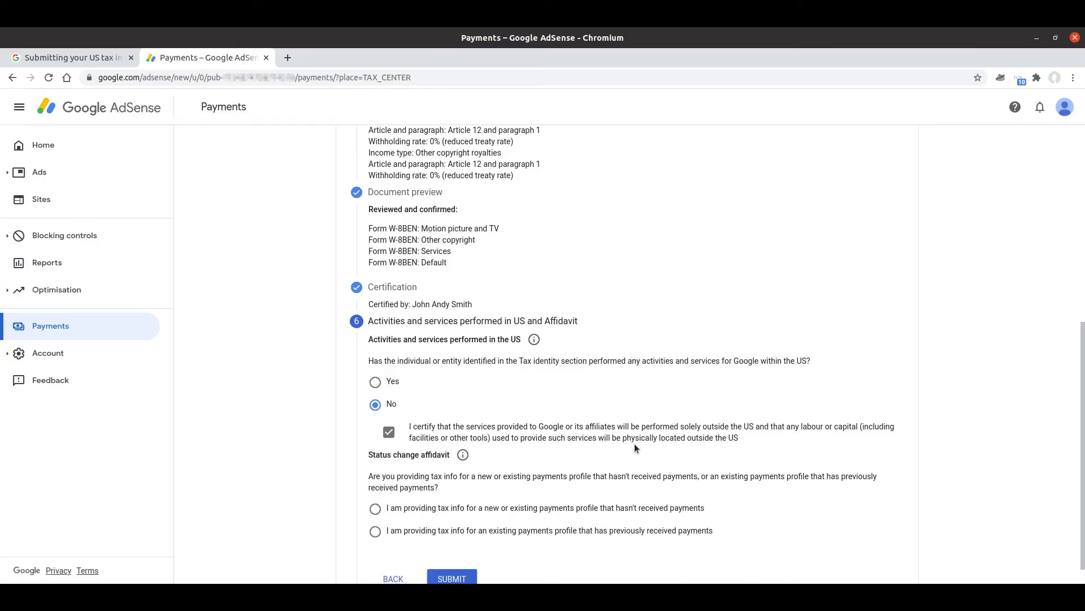
scroll(332, 409, "down", 1)
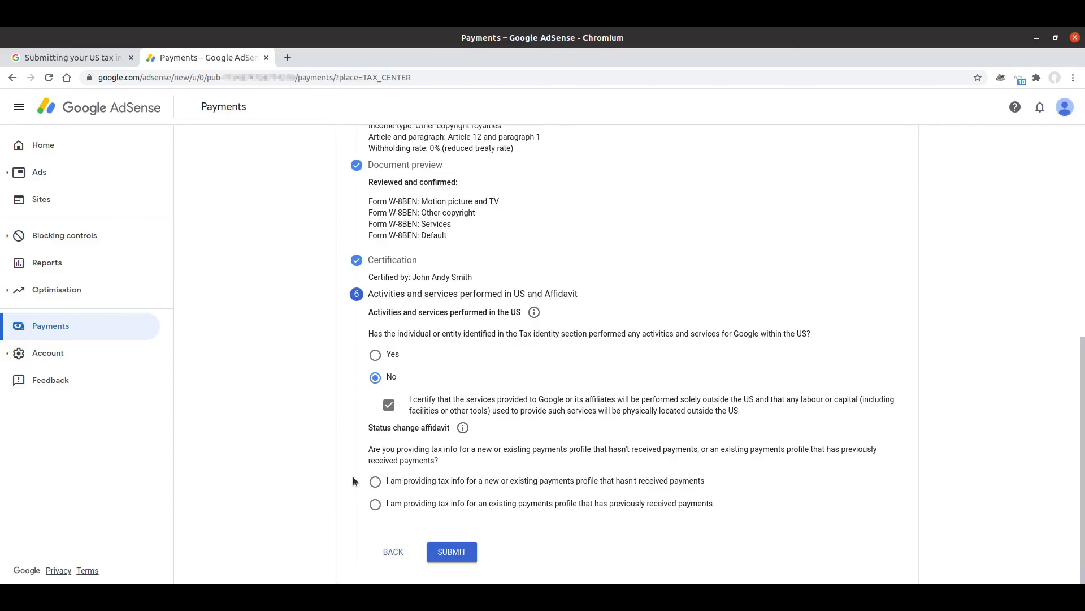
Read the status change affidavit explanation, then choose 'new or existing payments profile that hasn't received payments'
left_click(462, 427)
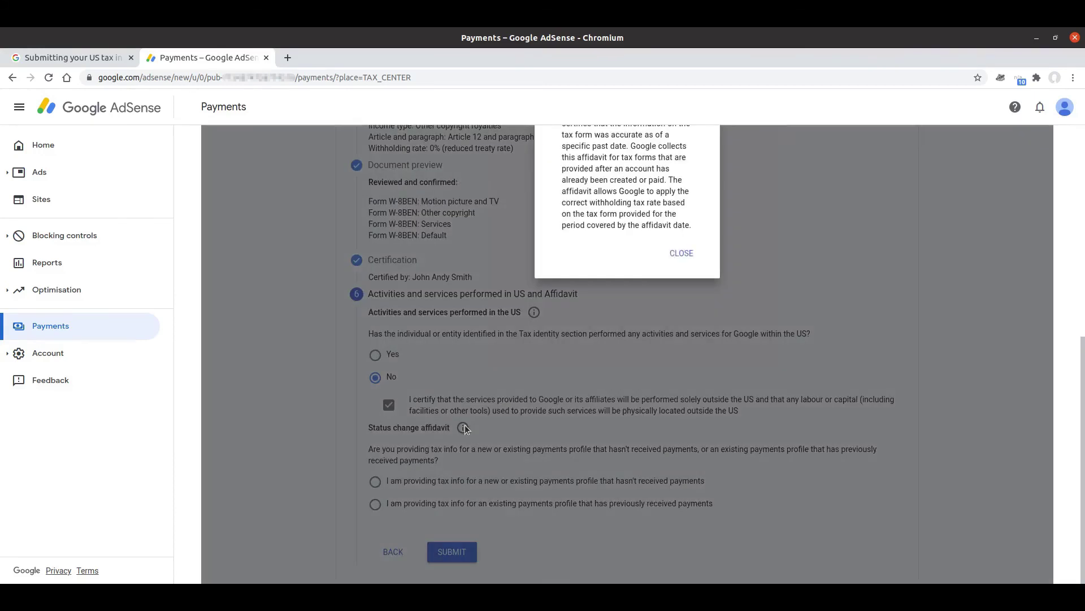
scroll(543, 408, "up", 2)
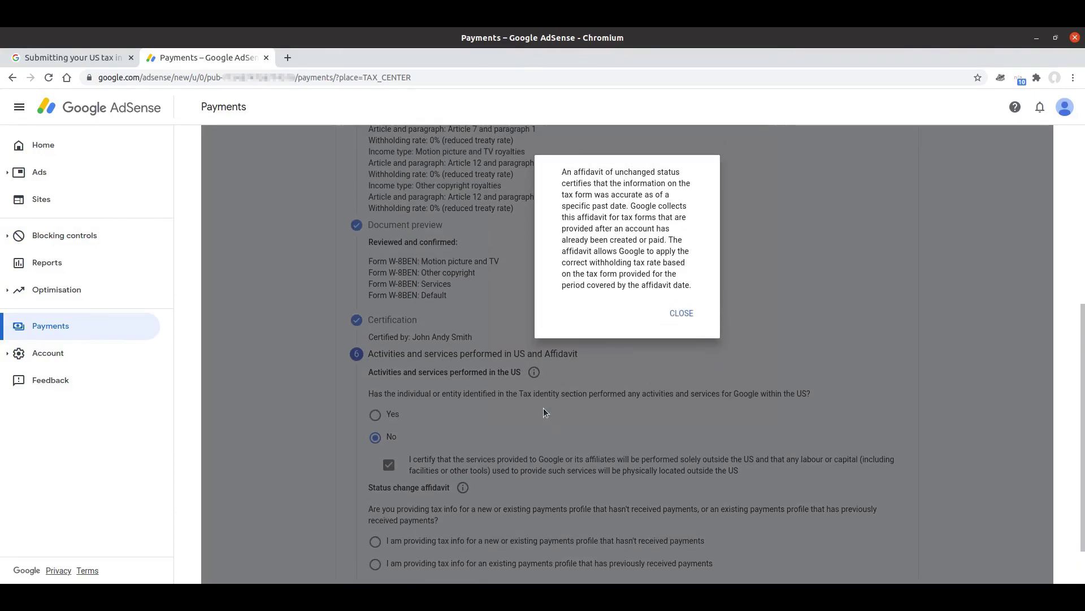
left_click(683, 314)
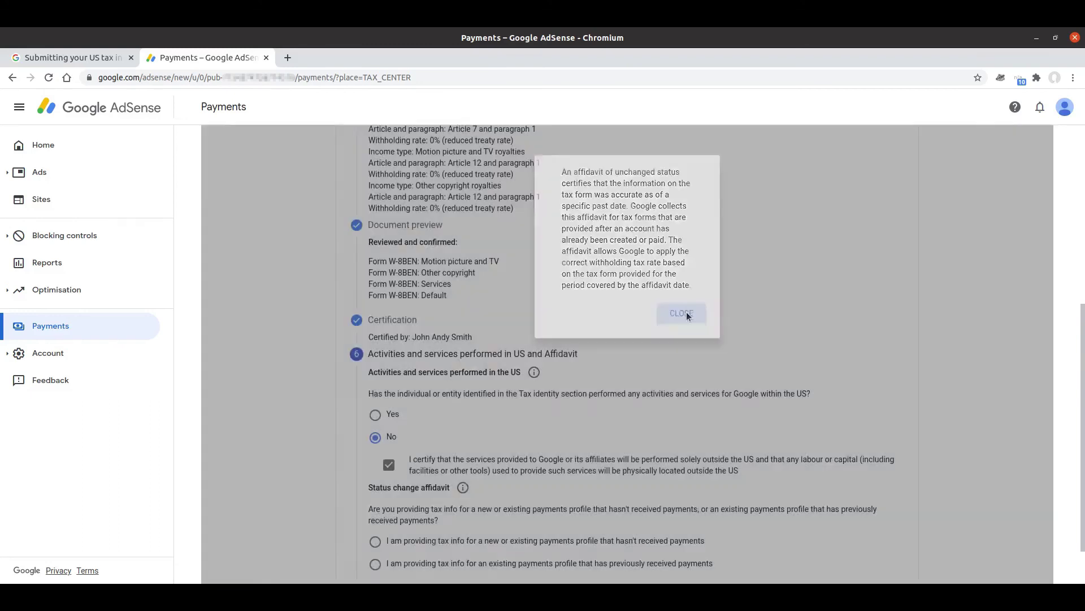
scroll(339, 433, "down", 2)
scroll(339, 435, "down", 1)
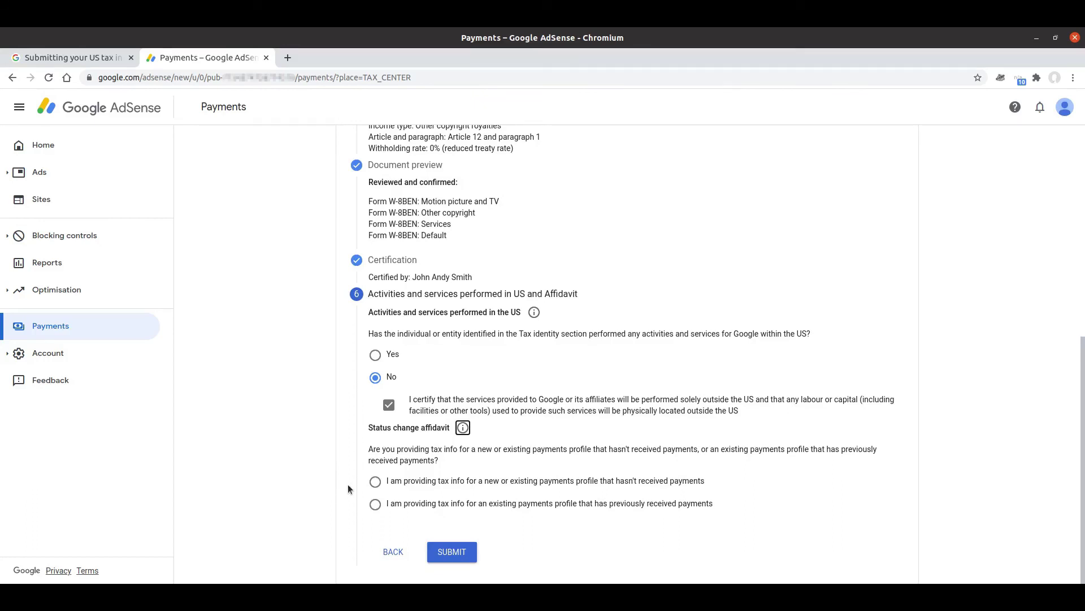
left_click(374, 484)
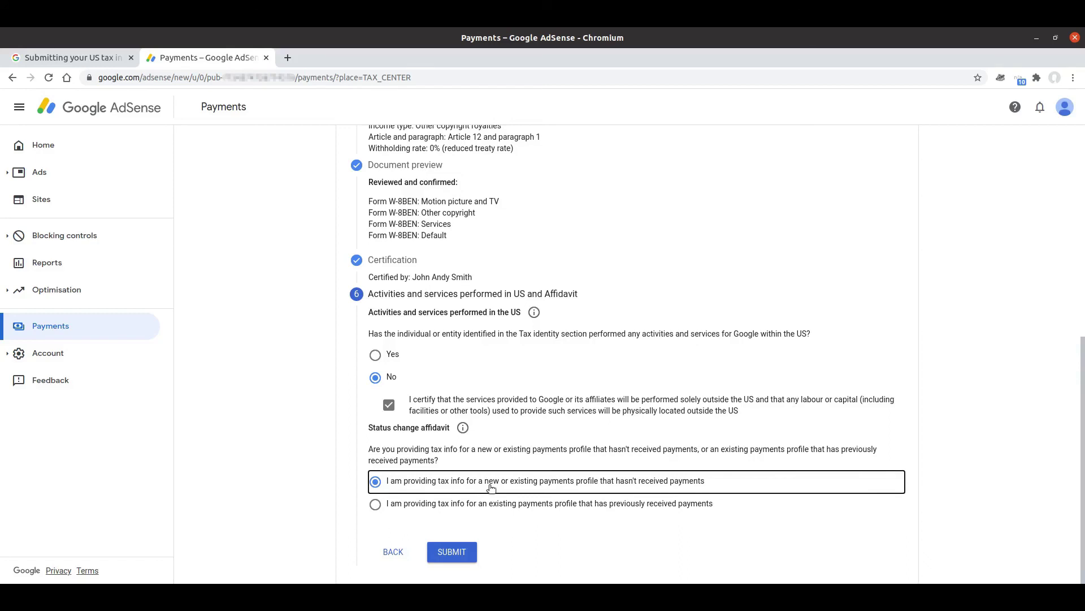
Mark the existing payments profile as previously paid and confirm the unchanged-circumstances perjury declaration
left_click(376, 505)
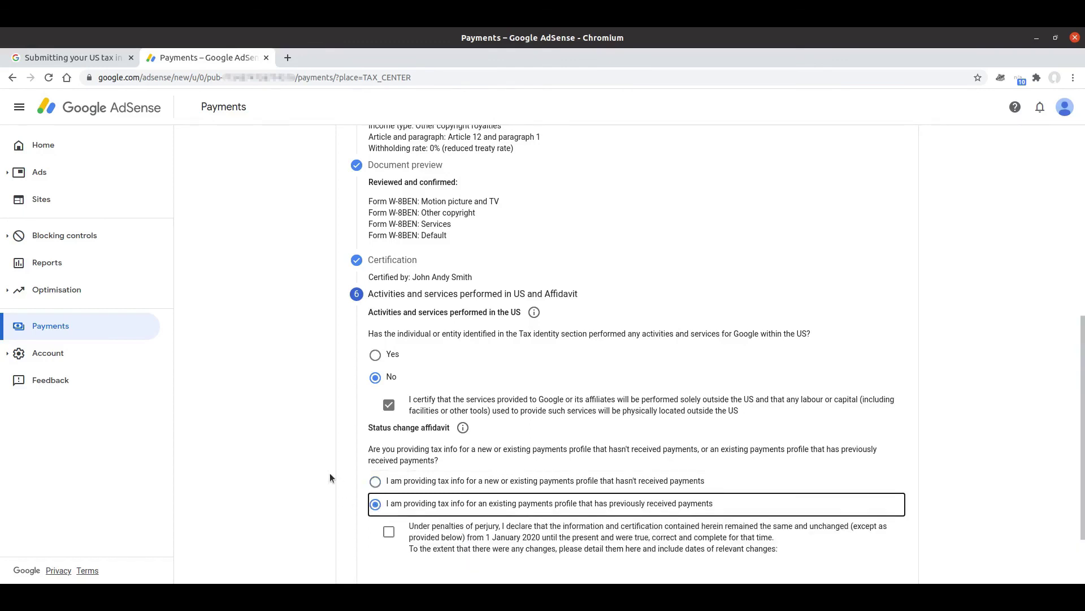
scroll(330, 478, "down", 3)
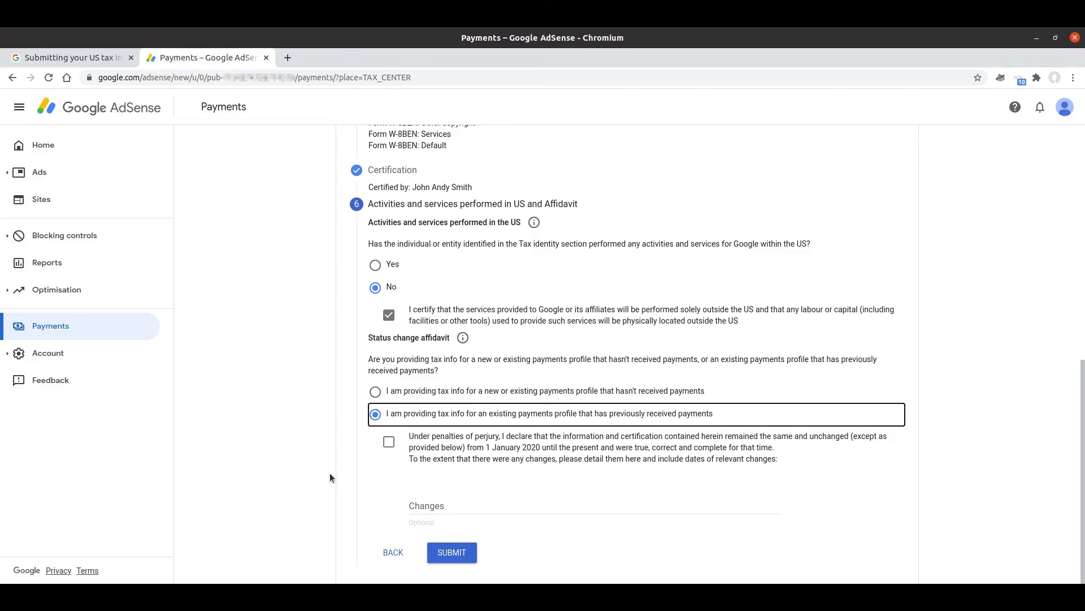
left_click(389, 442)
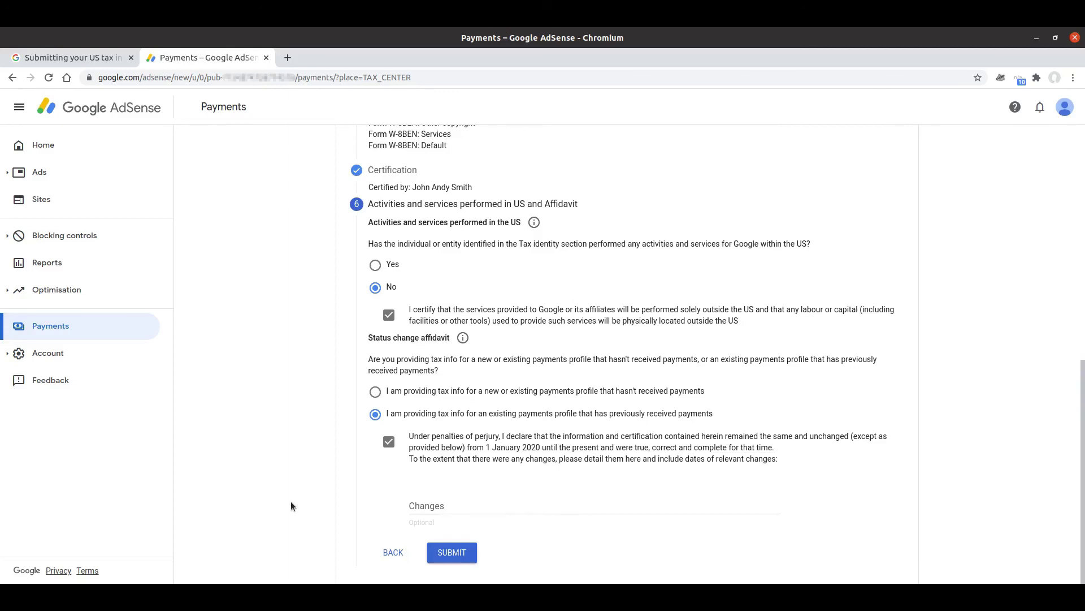
Submit the completed W-8BEN tax form claiming 0% UK treaty rates
left_click(453, 553)
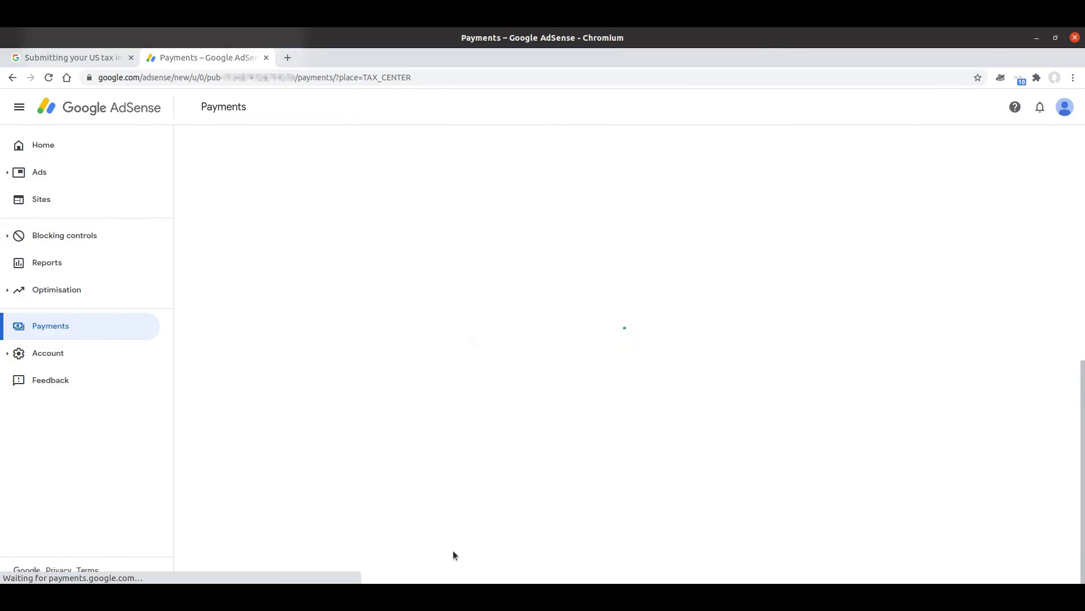